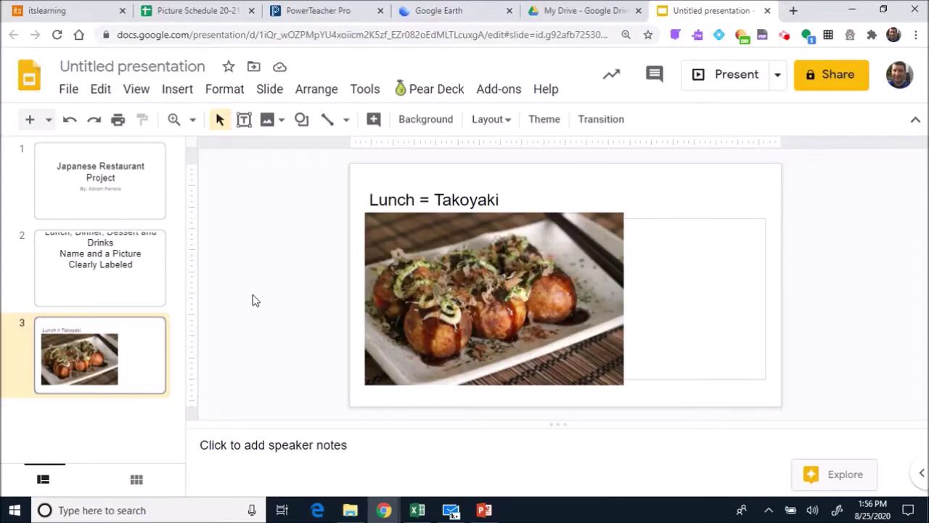
Step: Add a new slide and title it with the owner's surname followed by "Famous Japanese Cafe House", leaving the body text empty
click(270, 90)
click(294, 118)
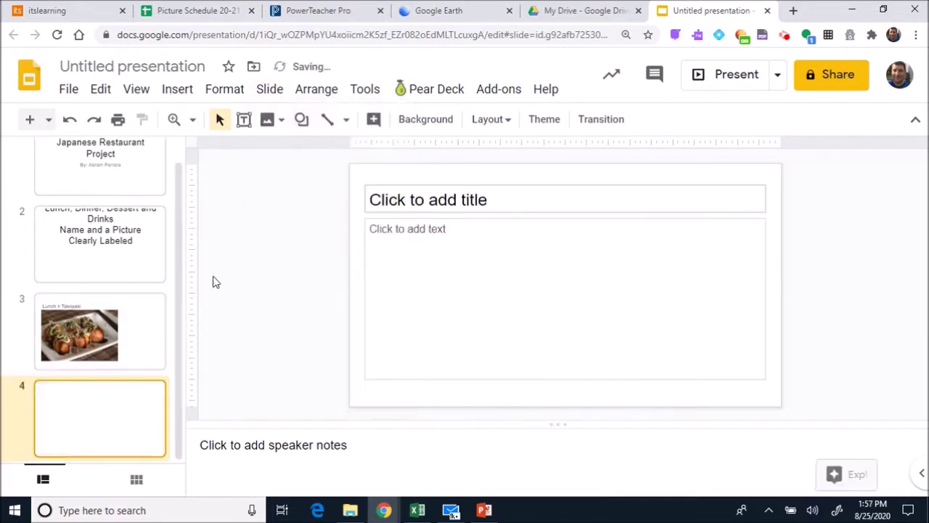
click(462, 190)
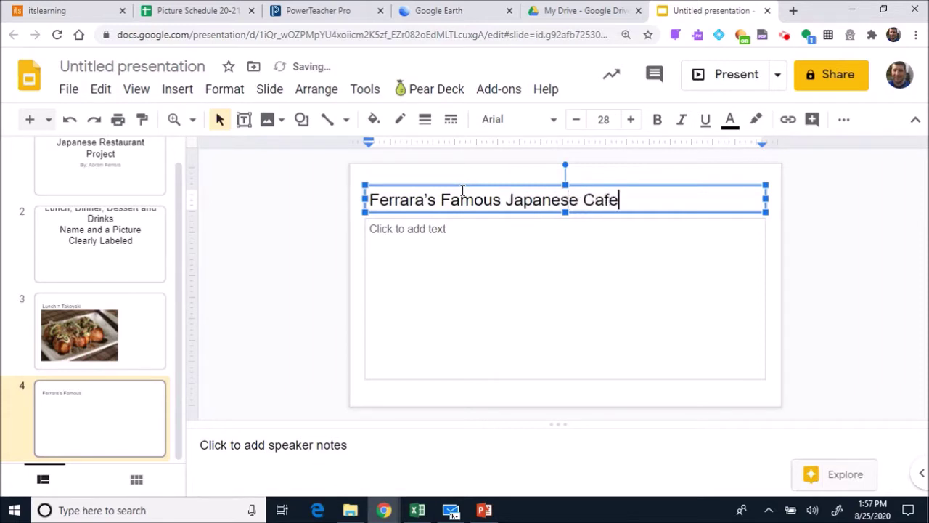
click(481, 302)
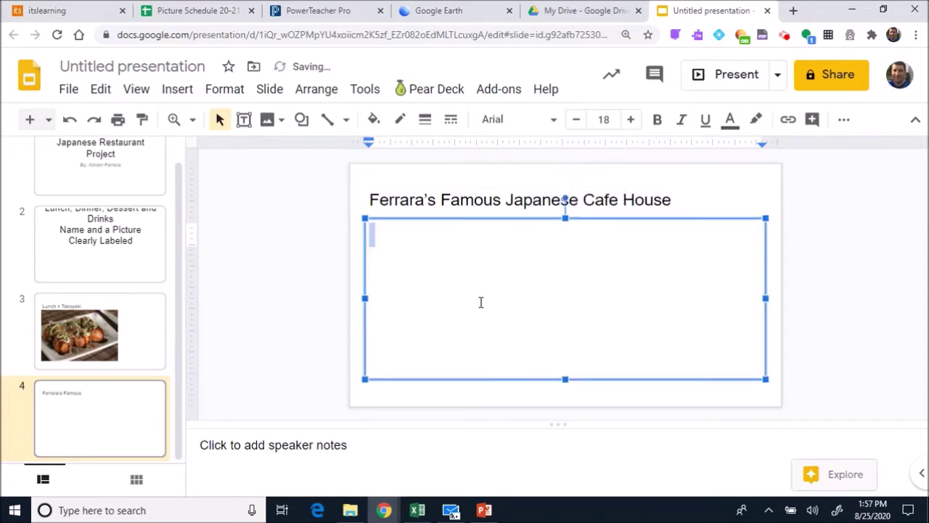
click(866, 281)
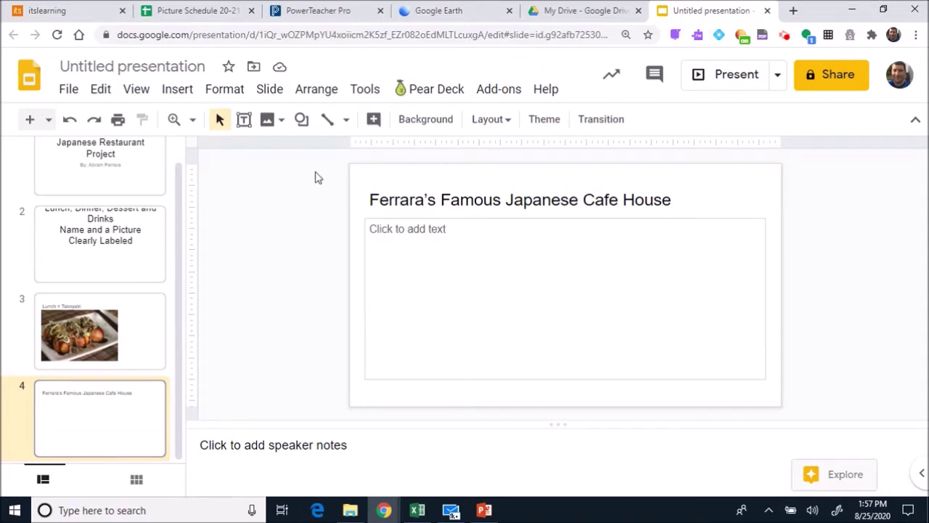
Step: Search the web for "google earth chrome" in a new browser tab, and switch to the already open Google Earth page
click(794, 11)
click(564, 34)
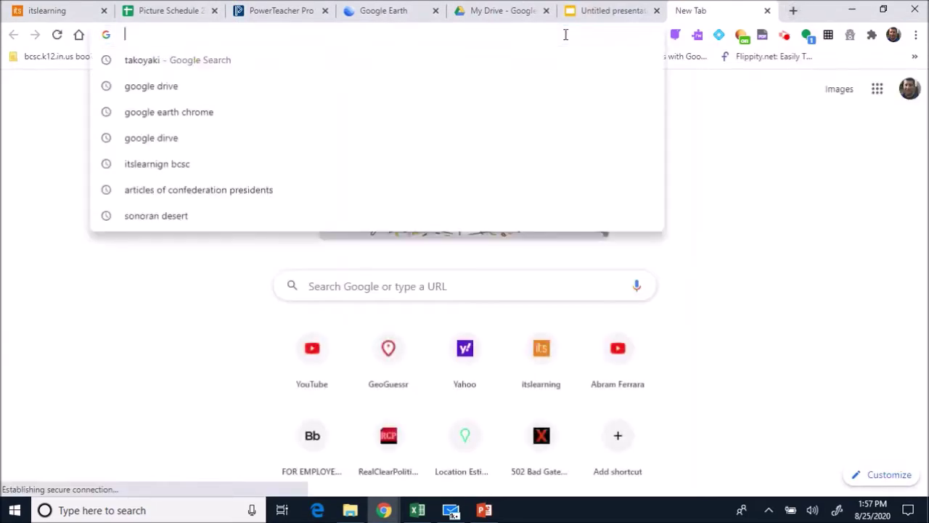
text(google earth chrome)
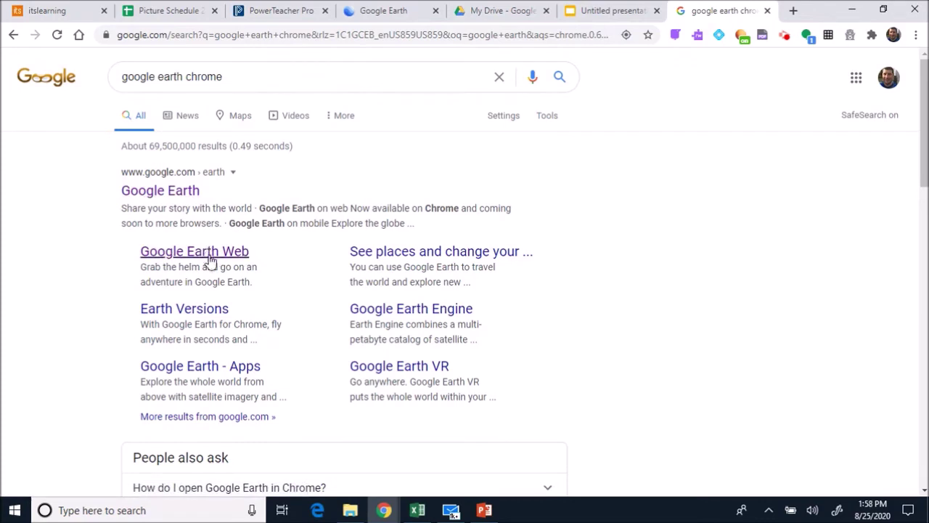
click(427, 9)
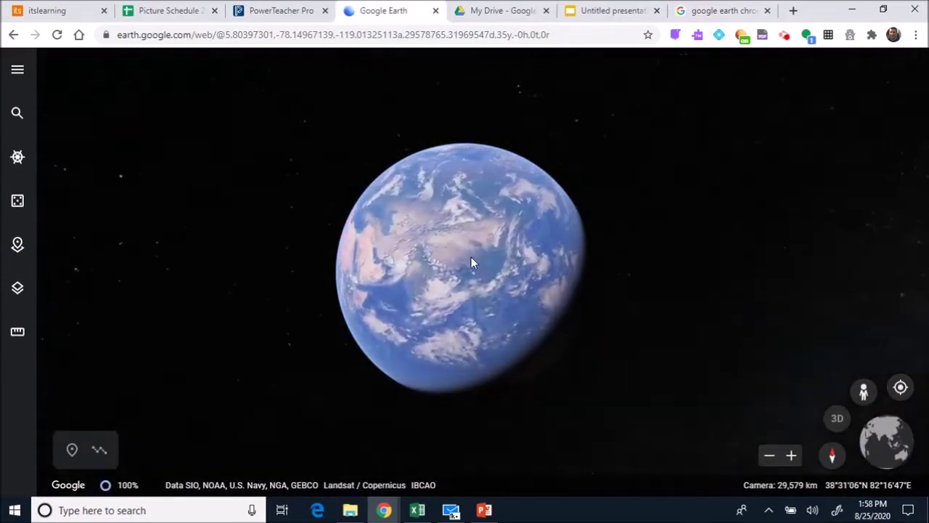
Step: Locate Japan on the globe and go in close to the harbor on the coast at Fuji
scroll(495, 269, up, 5)
drag(509, 272, 327, 245)
drag(573, 207, 392, 356)
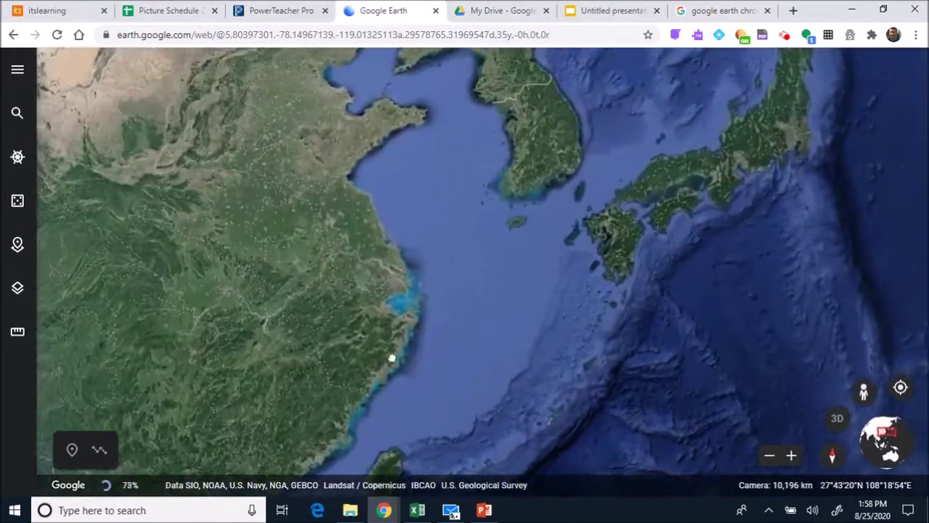
drag(534, 279, 365, 318)
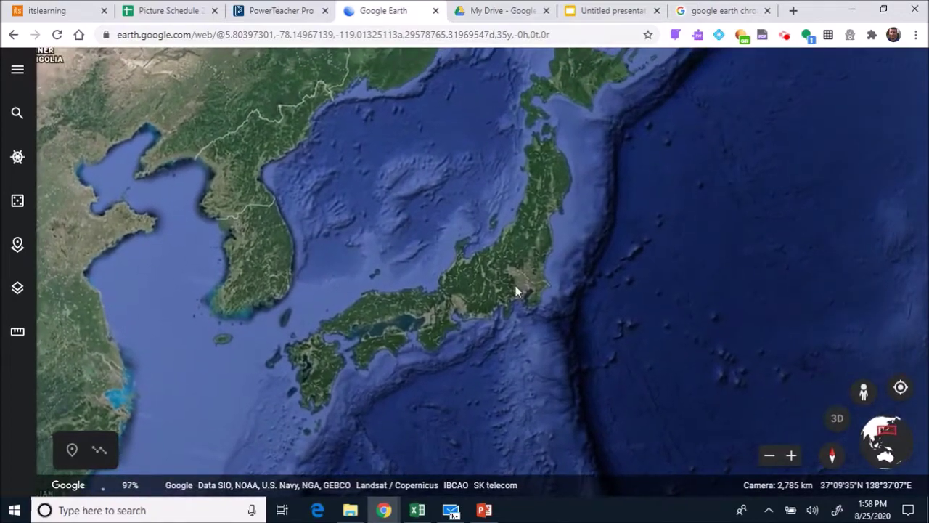
scroll(515, 287, up, 5)
scroll(500, 275, up, 5)
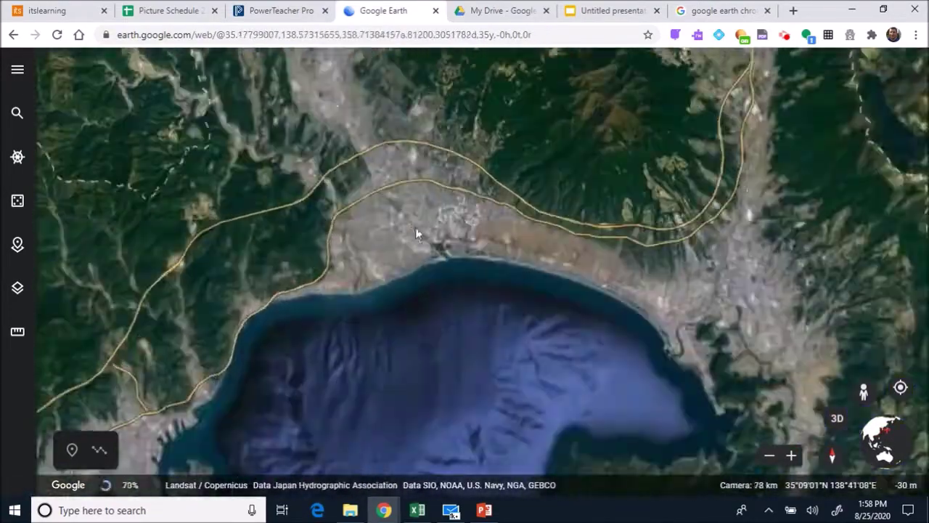
scroll(497, 251, up, 3)
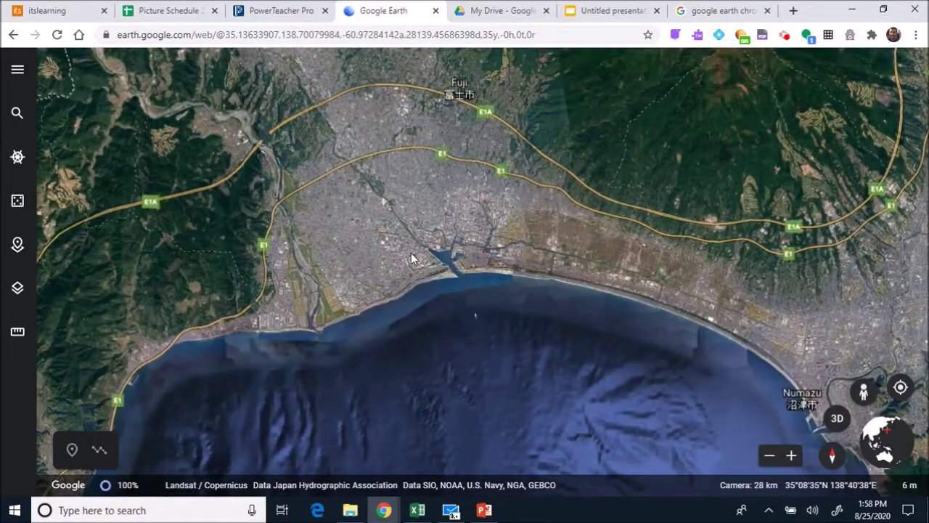
drag(424, 217, 448, 272)
scroll(453, 279, up, 1)
scroll(469, 310, up, 5)
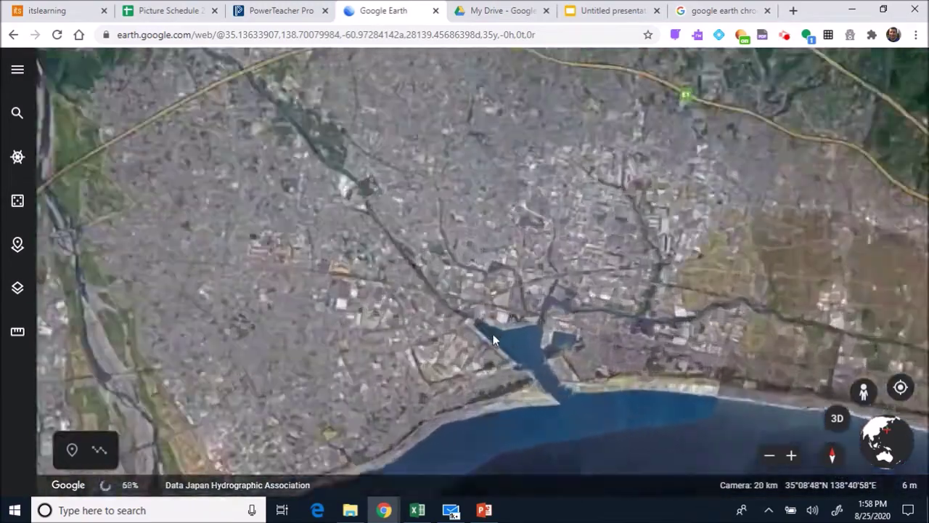
scroll(497, 347, up, 4)
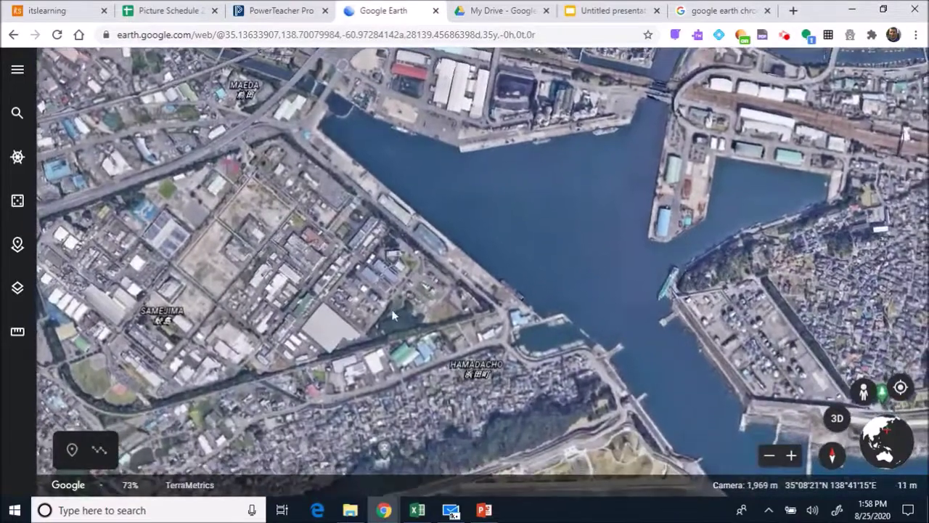
Step: Examine the harbor surroundings and the neighborhood from Kaigara Park to Suzukawako Park, ending at the government office's parking lot
drag(411, 302, 466, 275)
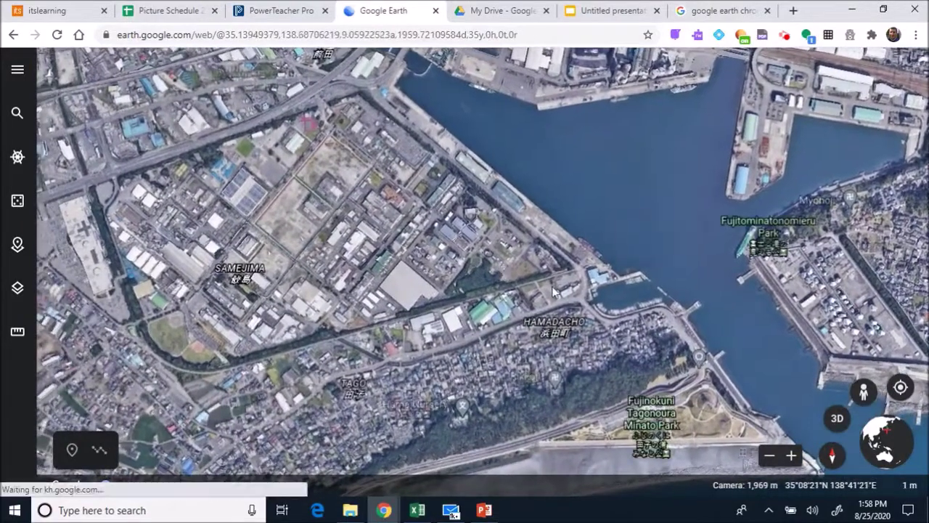
drag(552, 292, 480, 231)
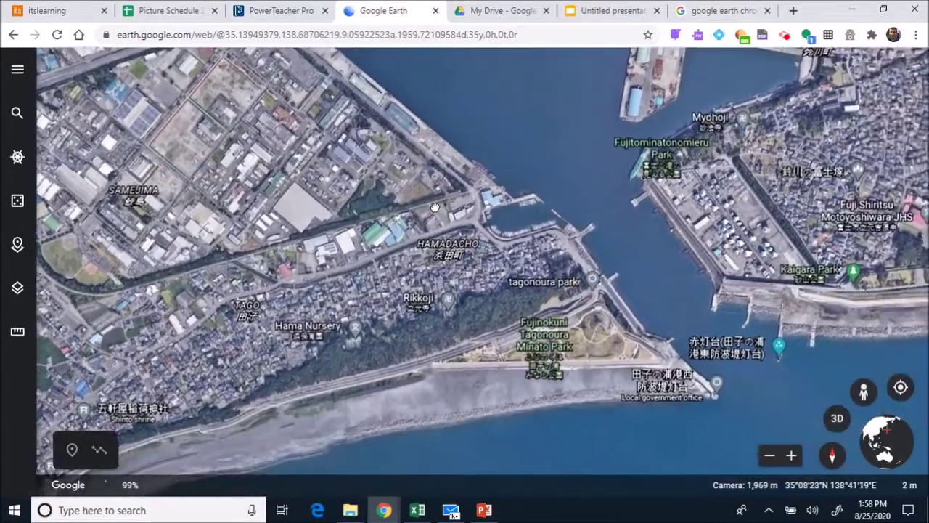
drag(679, 215, 505, 238)
scroll(506, 238, up, 5)
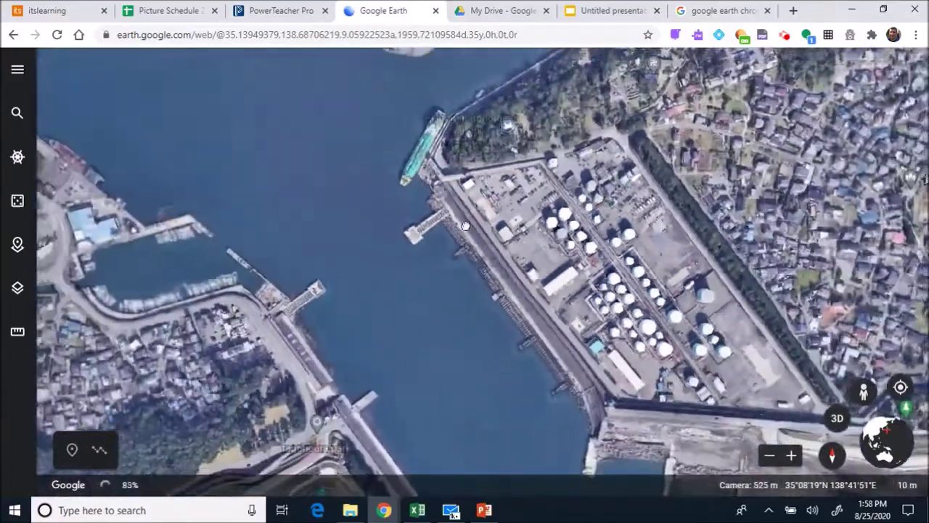
drag(465, 226, 320, 222)
scroll(517, 207, up, 4)
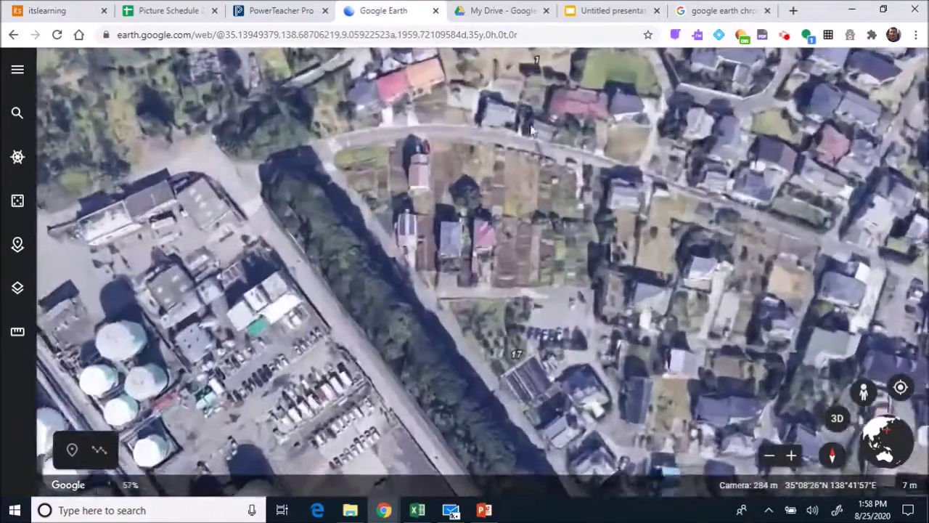
scroll(516, 207, down, 1)
drag(516, 207, 305, 166)
drag(551, 283, 363, 189)
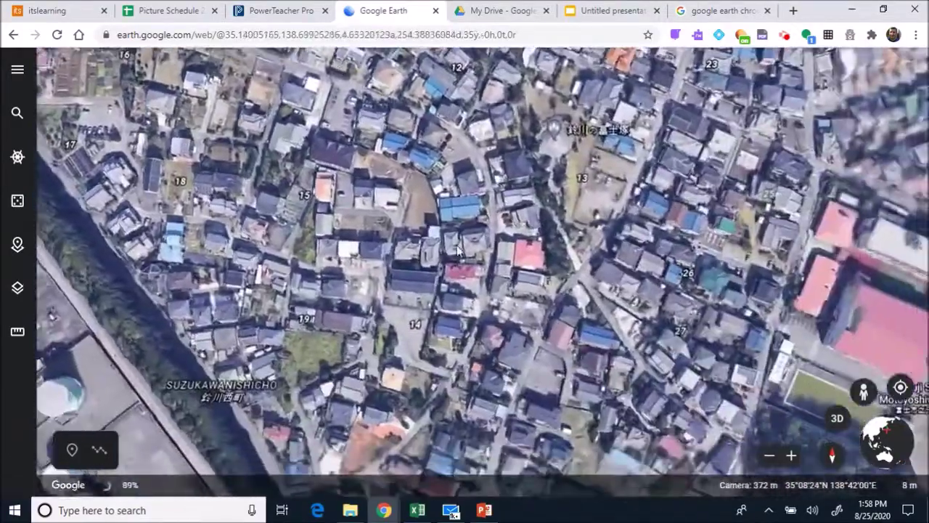
drag(526, 406, 459, 190)
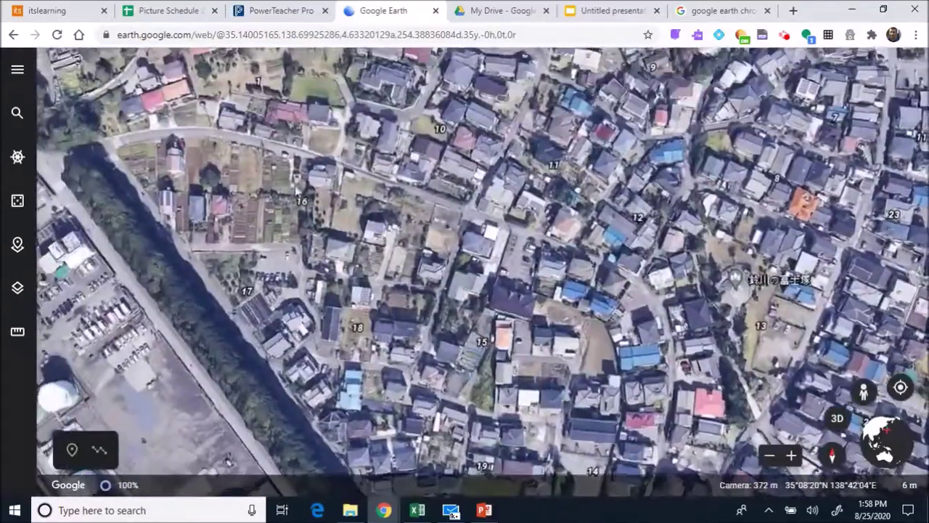
drag(296, 190, 524, 408)
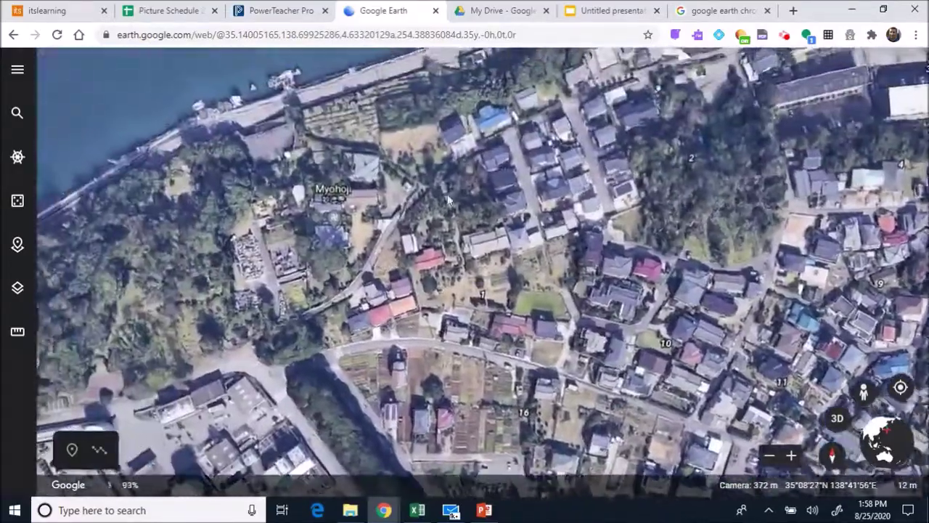
drag(538, 138, 469, 235)
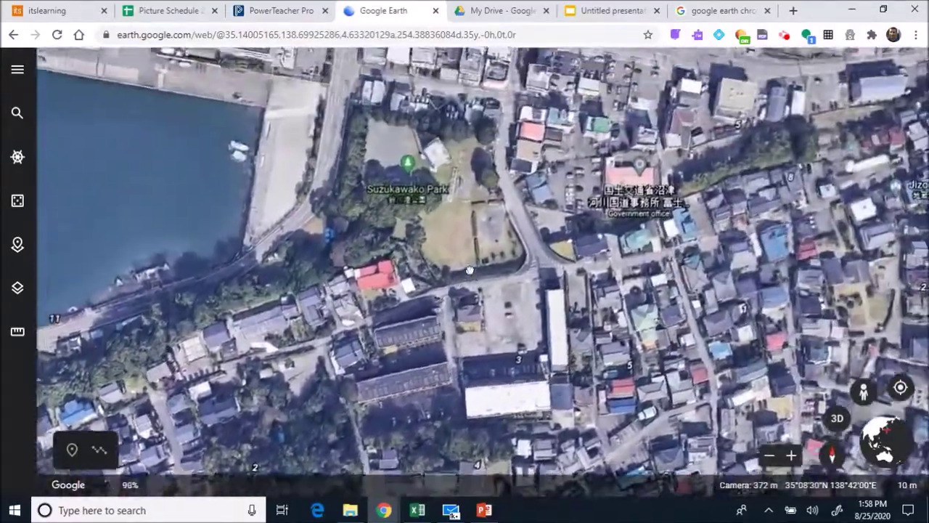
scroll(624, 295, up, 3)
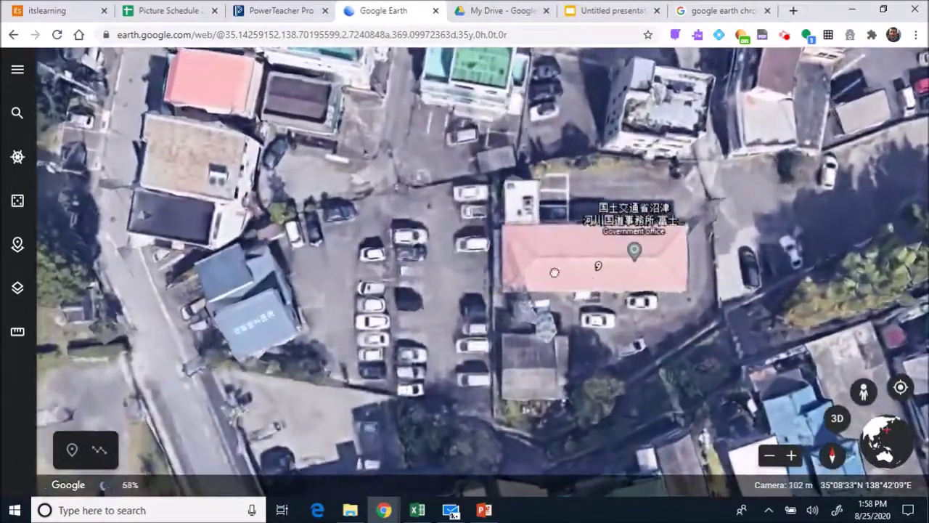
drag(554, 271, 488, 253)
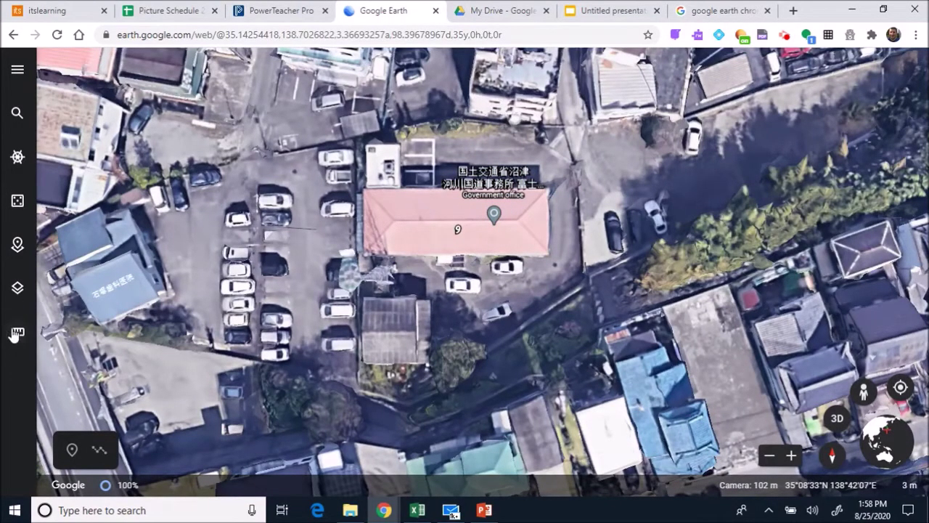
Step: Examine the buildings and streets south of the railway around Ozaki Dental Clinic and Jizodo
scroll(346, 225, down, 10)
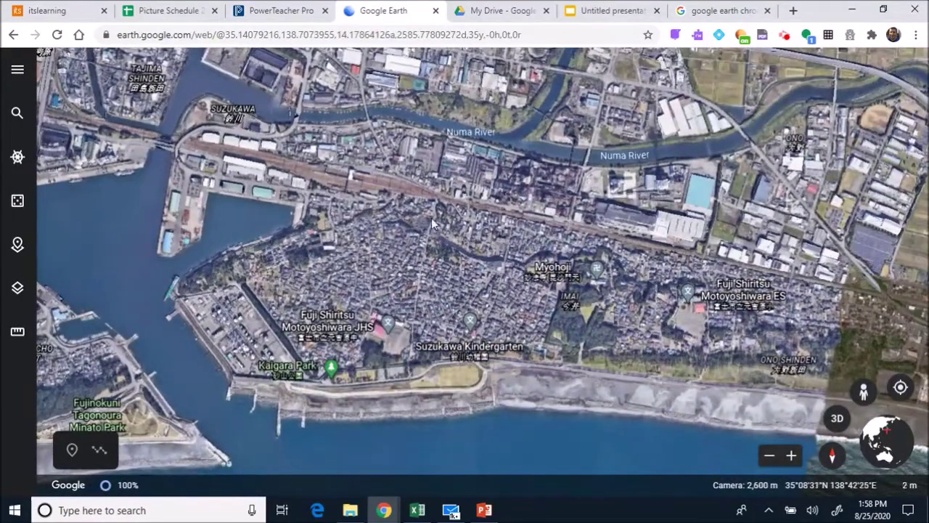
scroll(370, 219, up, 6)
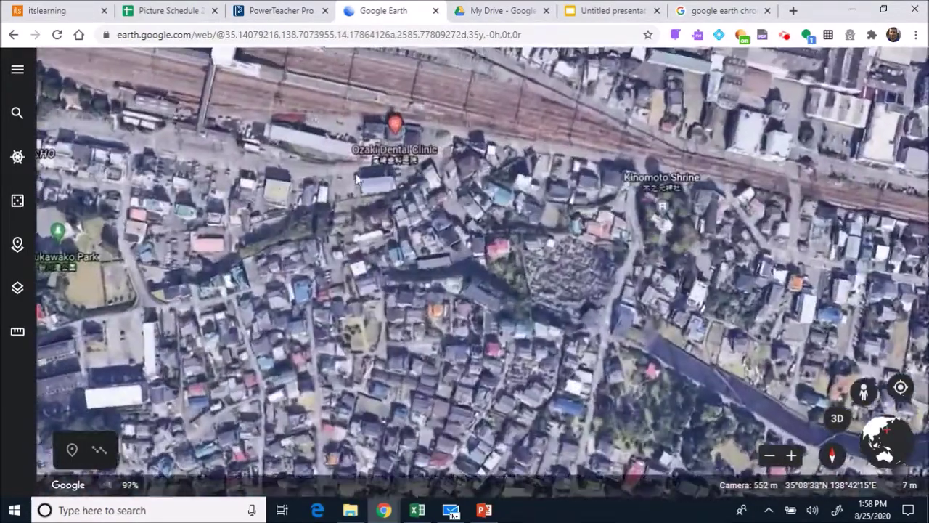
scroll(376, 208, up, 5)
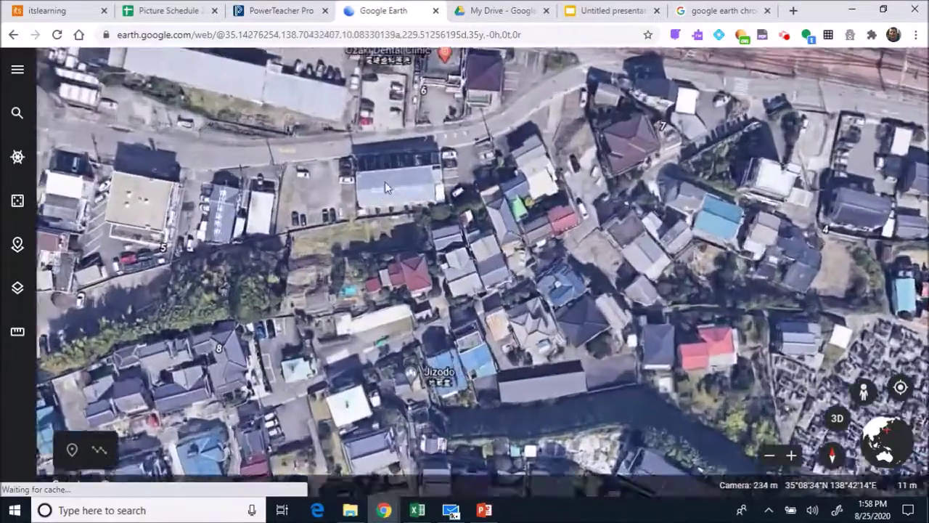
scroll(397, 161, down, 3)
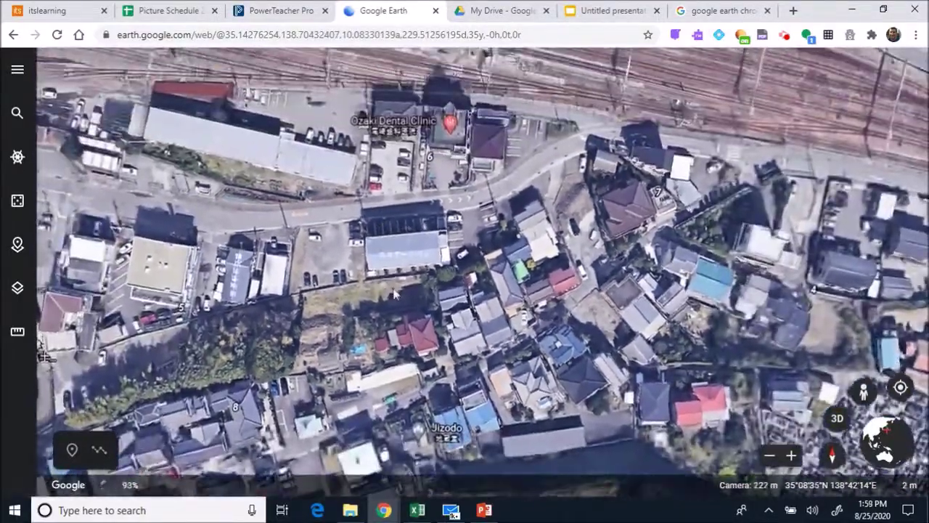
drag(393, 293, 392, 109)
scroll(392, 110, down, 2)
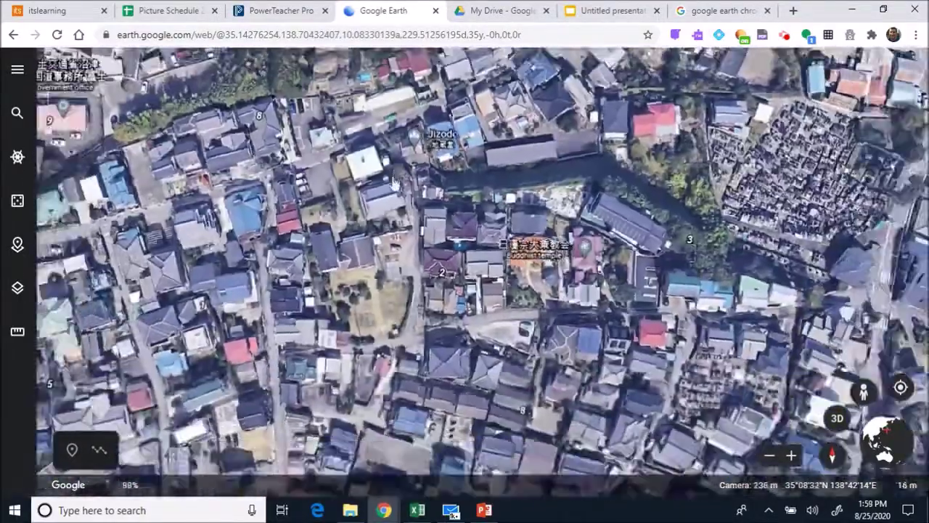
scroll(365, 265, down, 5)
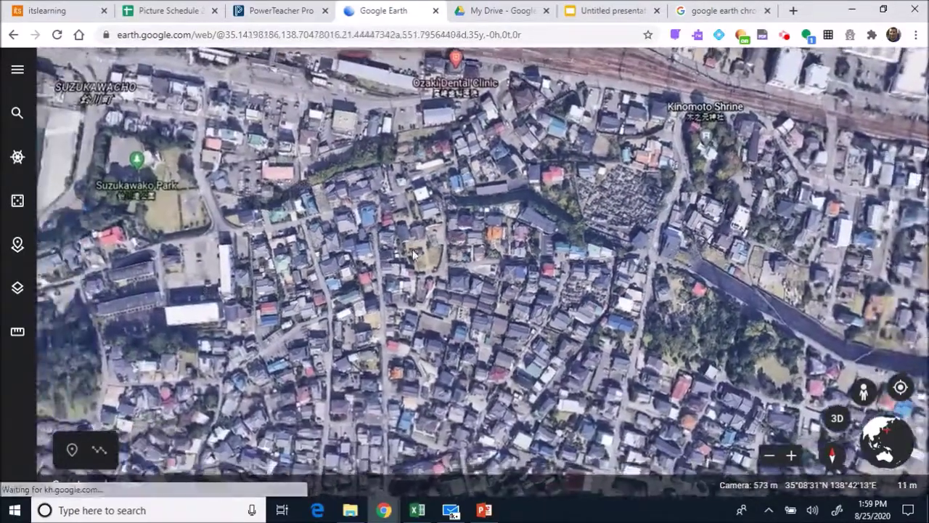
scroll(302, 239, up, 5)
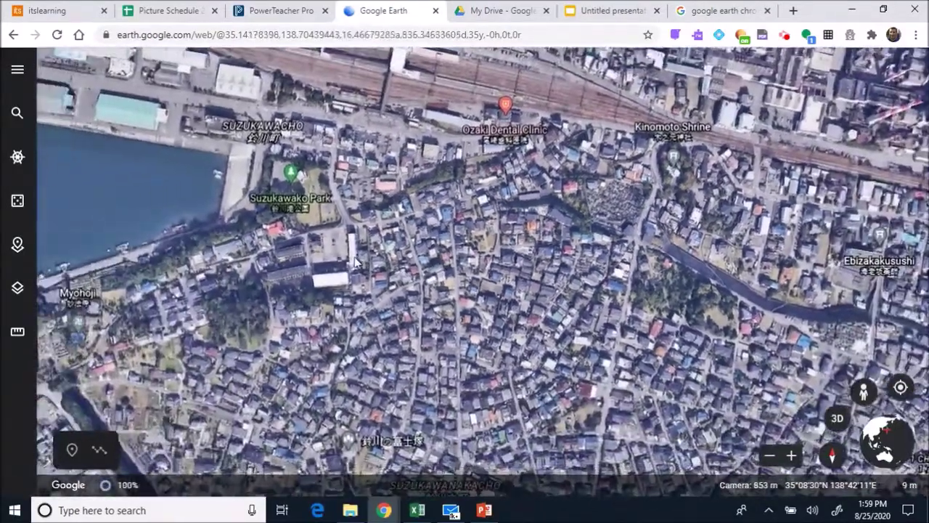
Step: Compare the area around the junior high school and Kinomoto Shrine with the white-roofed buildings and parking lot south of Suzukawako Park
scroll(363, 247, down, 5)
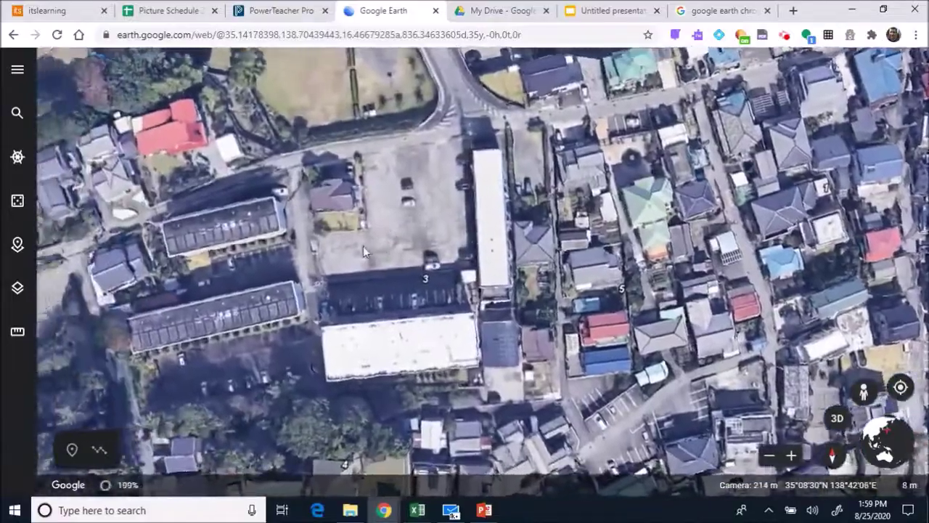
scroll(365, 251, down, 5)
scroll(446, 357, up, 5)
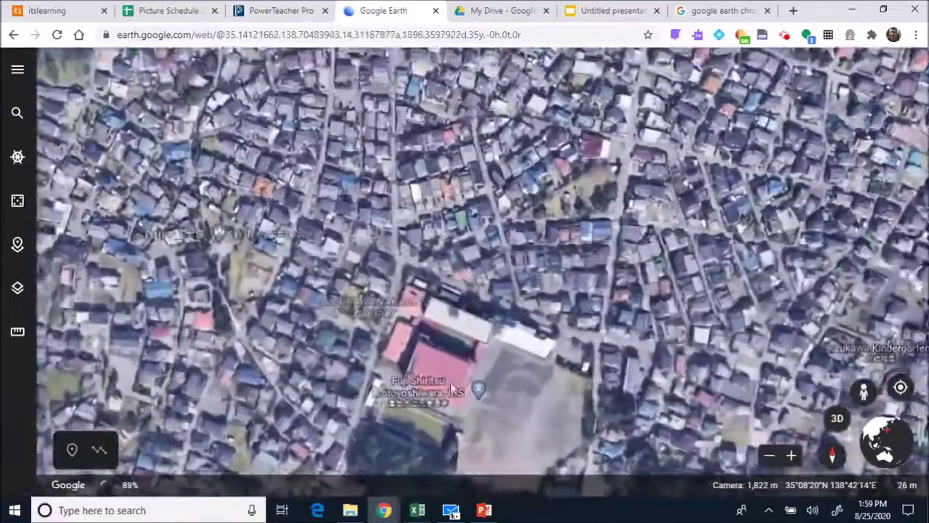
scroll(459, 289, down, 5)
scroll(508, 217, up, 5)
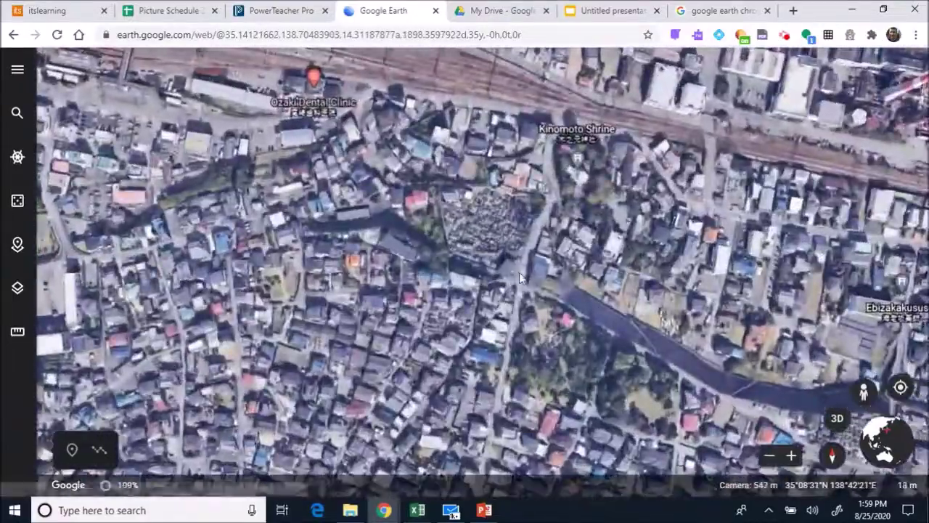
drag(361, 262, 577, 314)
drag(244, 374, 317, 348)
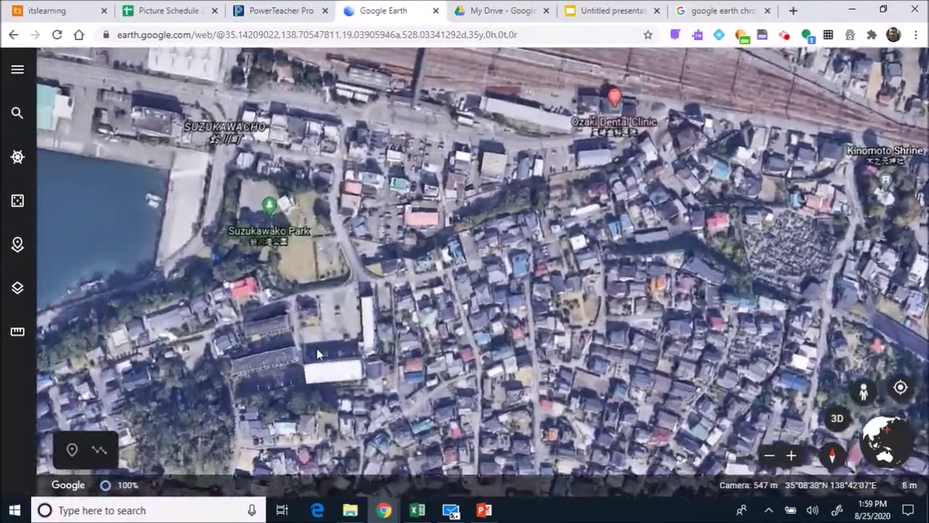
scroll(317, 344, up, 4)
scroll(336, 341, down, 3)
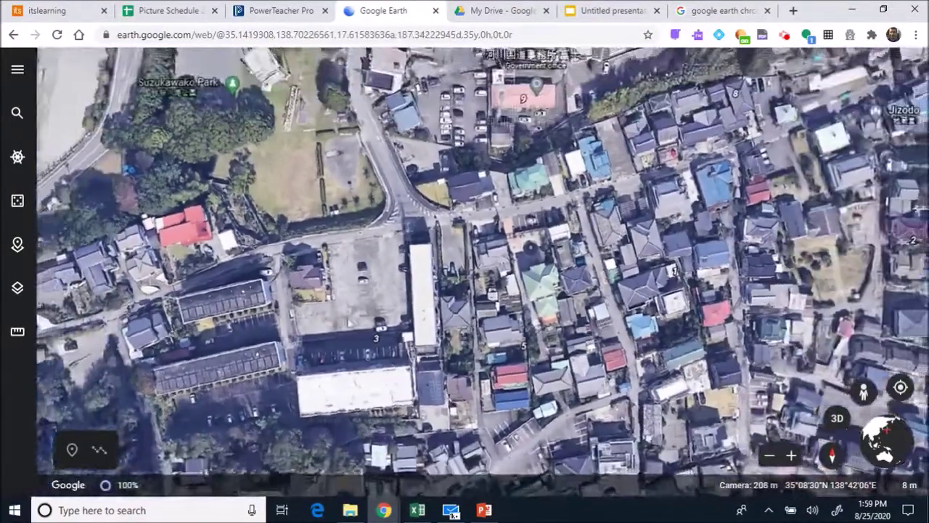
Step: Search the neighborhood around Suzukawako Park for "office", look over the marked places, and close the search
drag(333, 378, 381, 283)
scroll(365, 278, up, 1)
scroll(377, 243, down, 3)
drag(497, 141, 402, 311)
drag(285, 446, 260, 276)
click(17, 115)
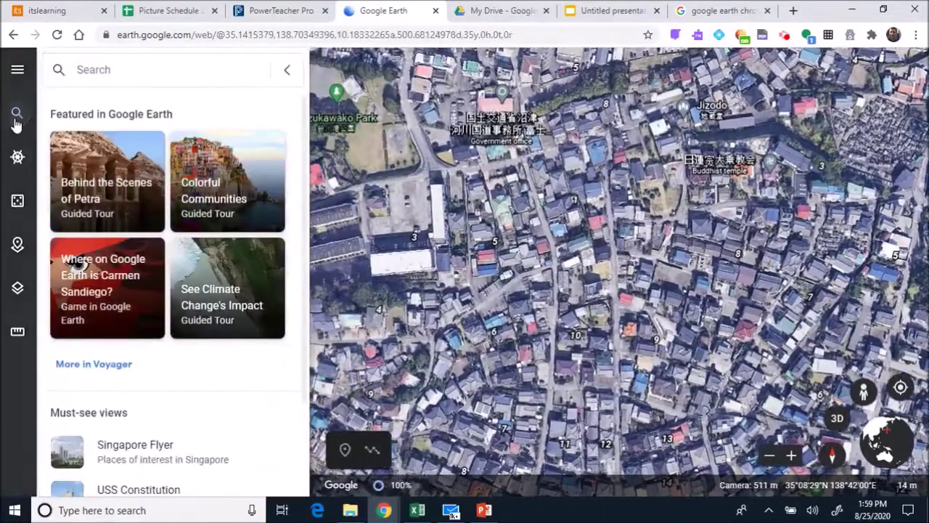
text(office)
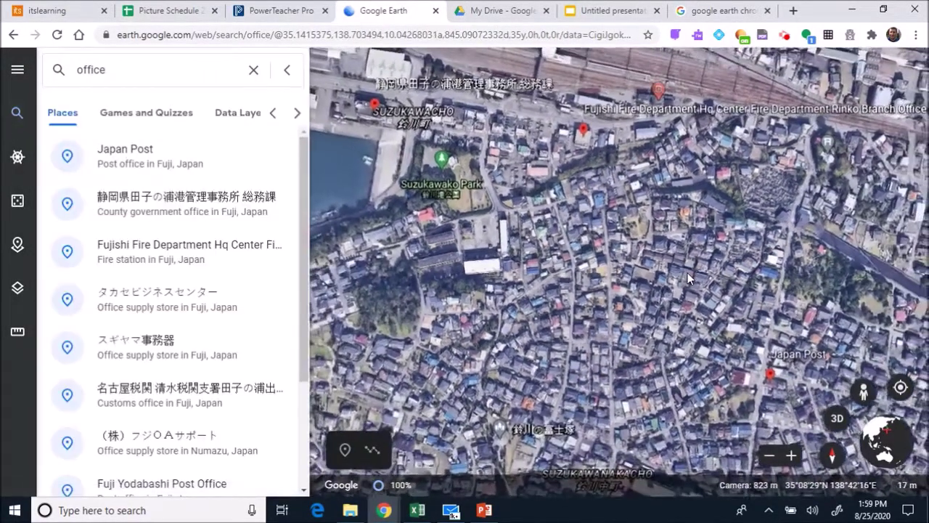
drag(696, 308, 488, 238)
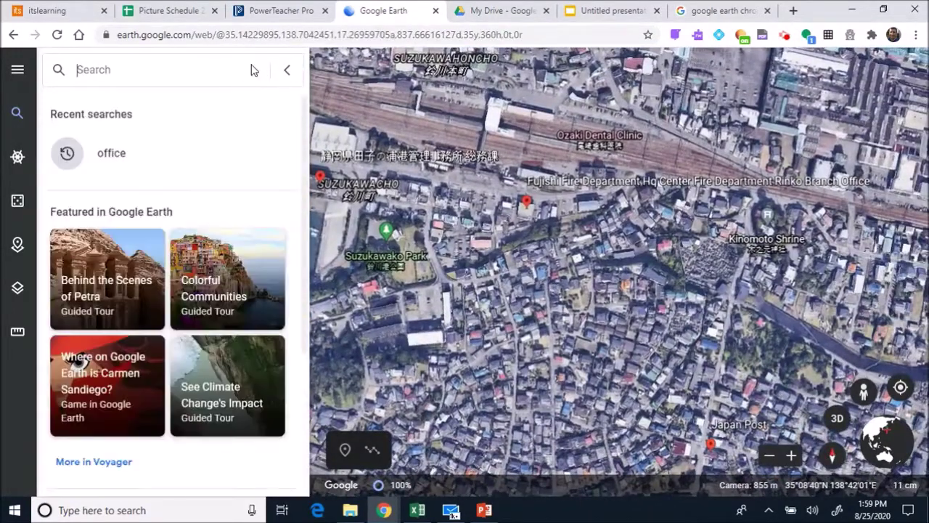
click(286, 70)
Step: Compare the white-roofed buildings south of Suzukawako Park with the pink-roofed government office, ending close above the office and its parking lot
drag(424, 420, 458, 258)
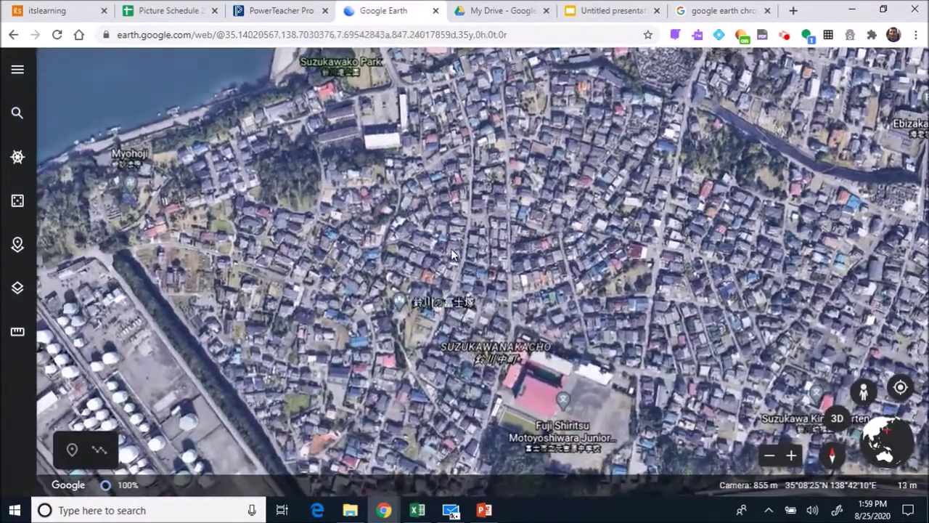
double_click(404, 173)
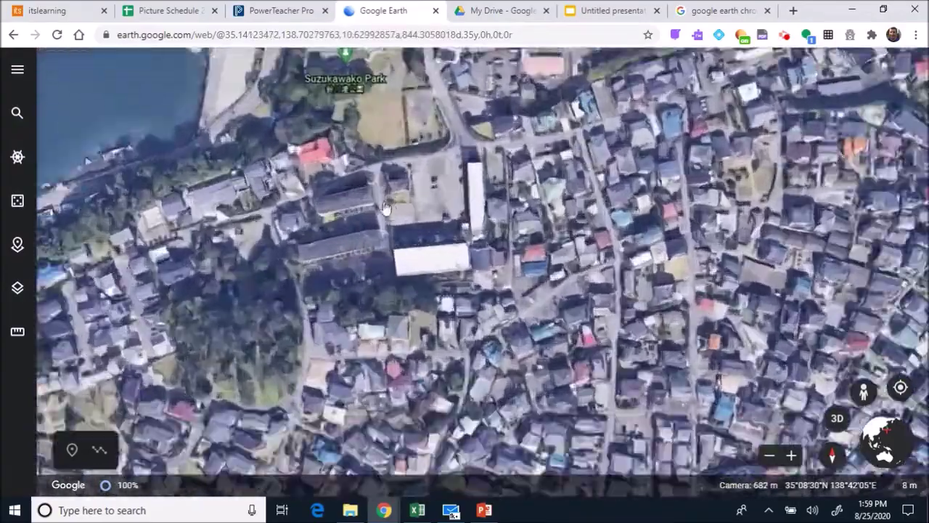
scroll(417, 221, up, 3)
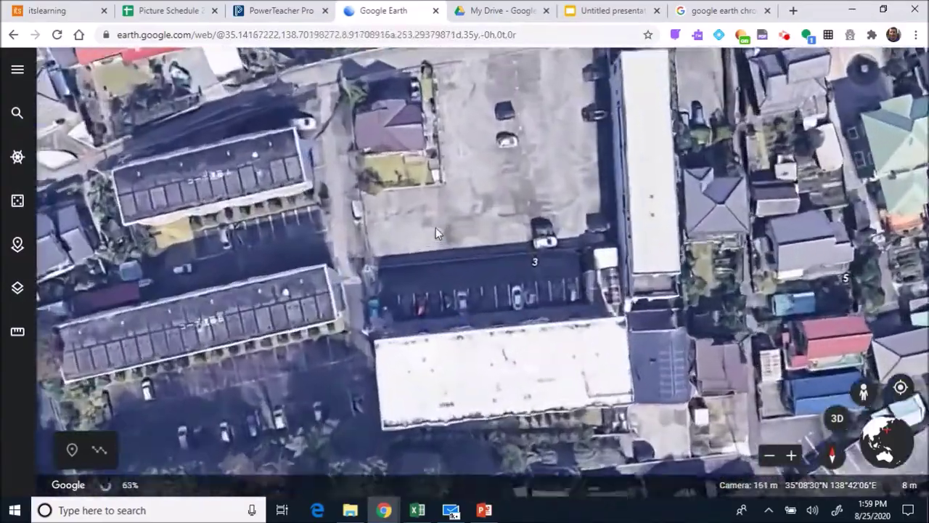
scroll(436, 223, down, 2)
scroll(435, 223, down, 2)
drag(570, 83, 428, 281)
double_click(428, 287)
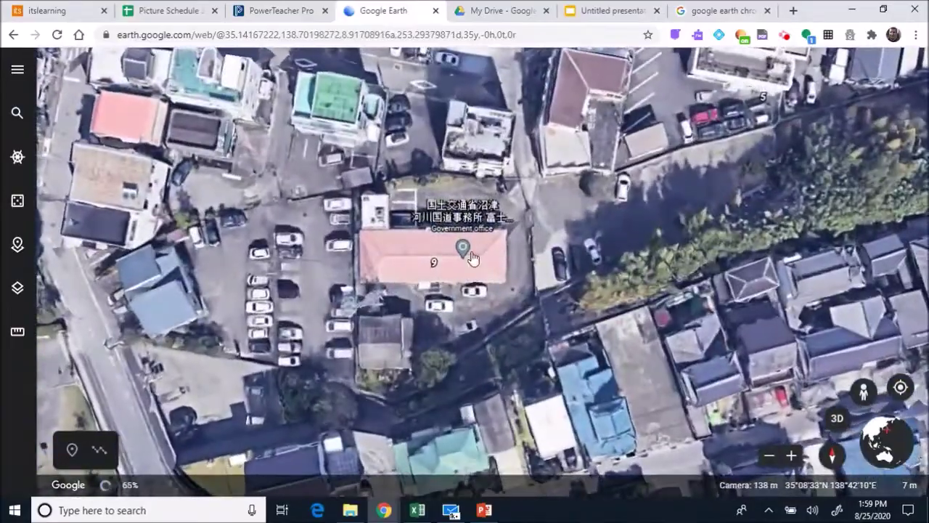
scroll(461, 260, down, 5)
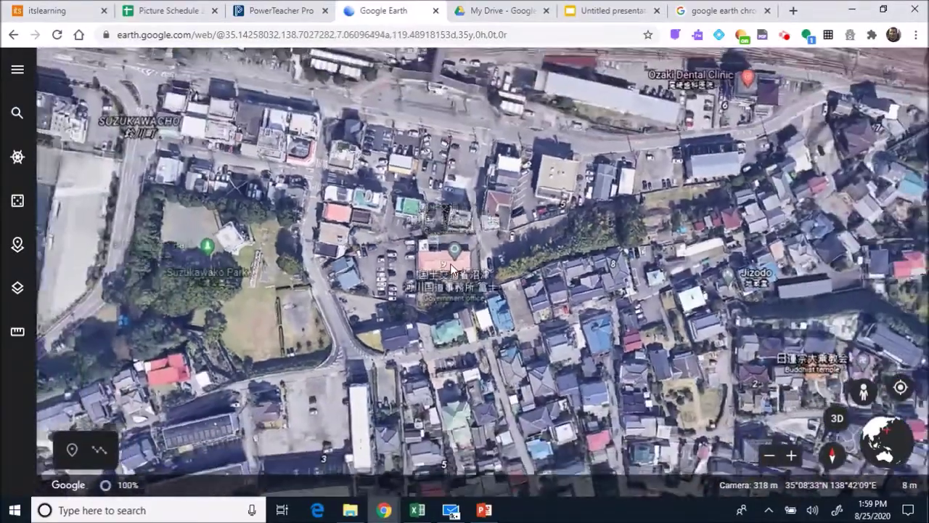
scroll(450, 269, down, 7)
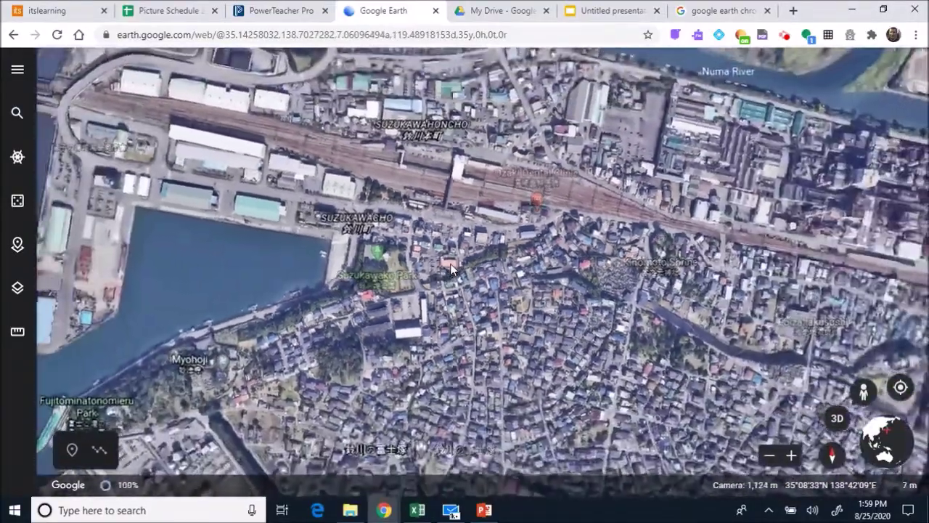
scroll(450, 265, up, 10)
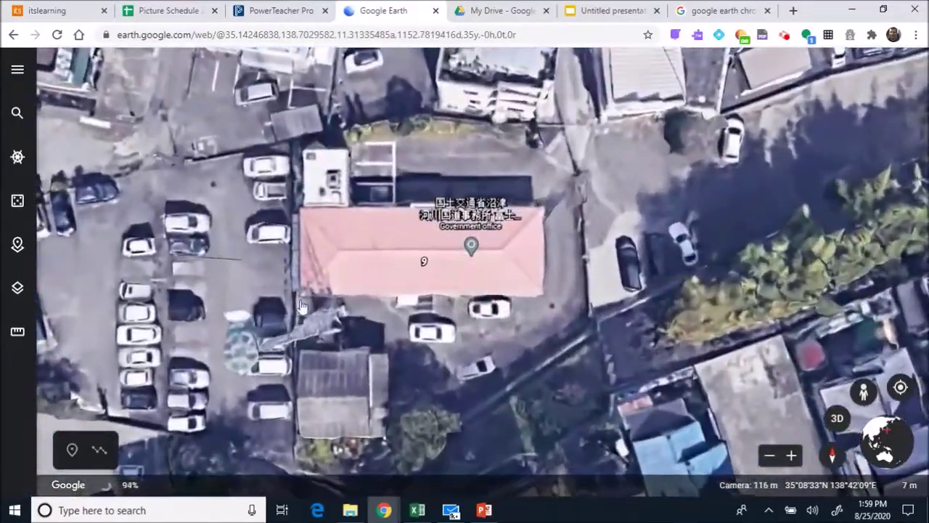
drag(327, 231, 384, 233)
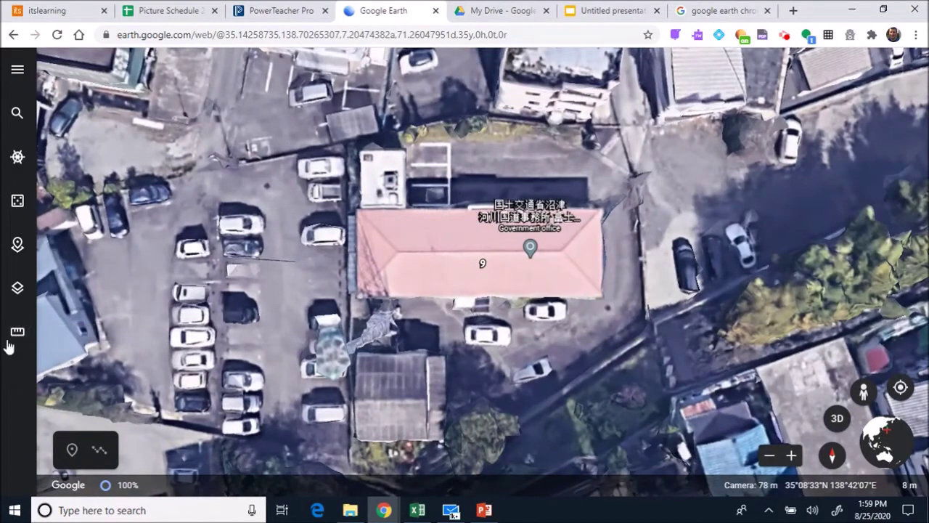
Step: Start a distance measurement and set its unit to feet
click(18, 335)
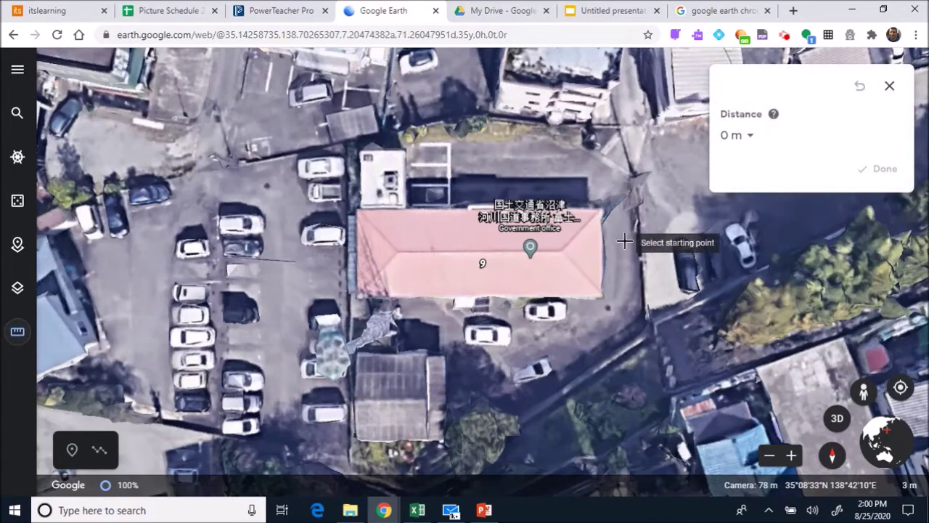
click(738, 138)
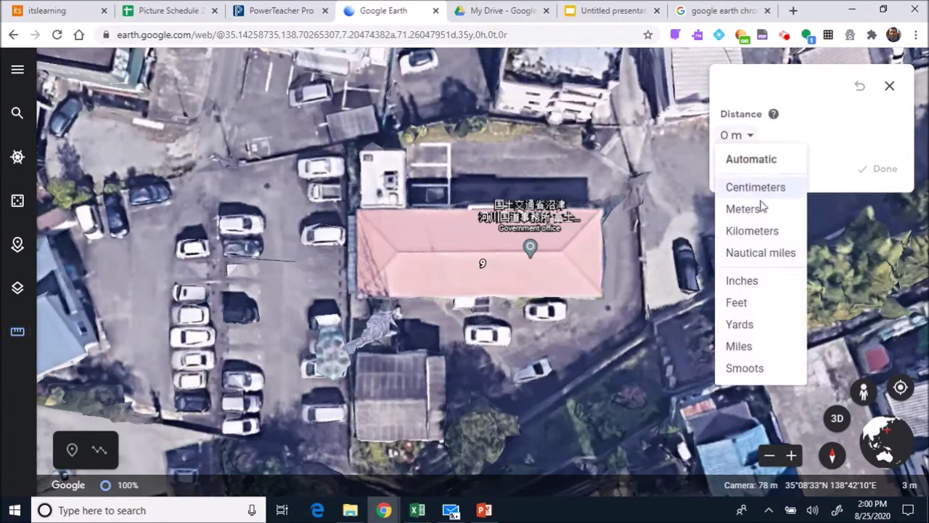
click(759, 305)
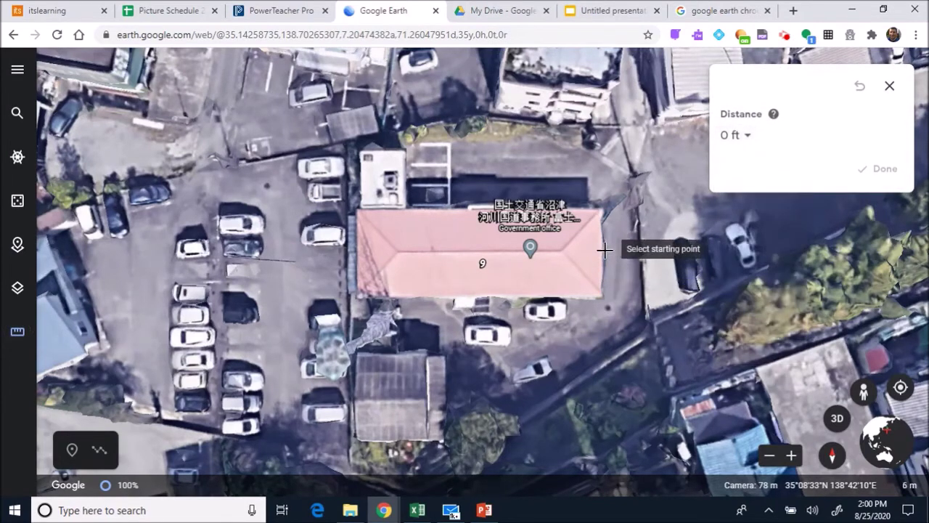
click(604, 251)
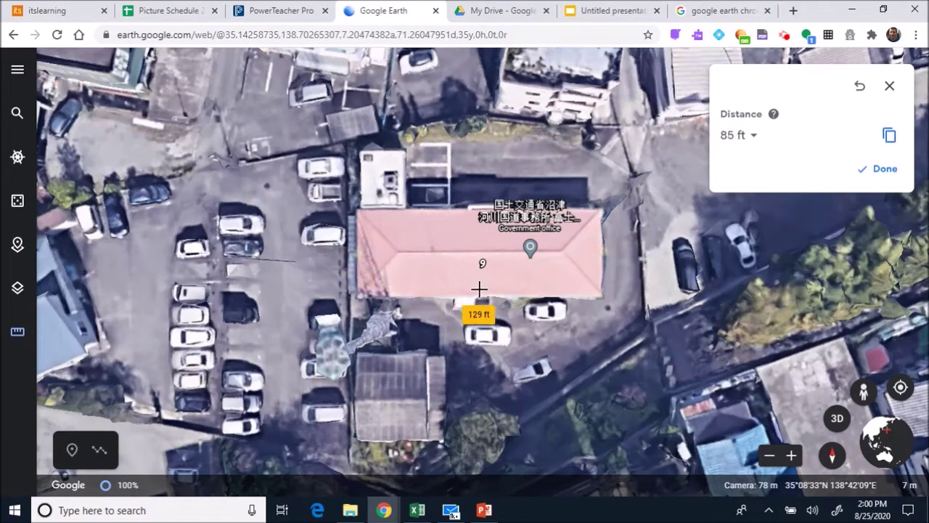
click(481, 298)
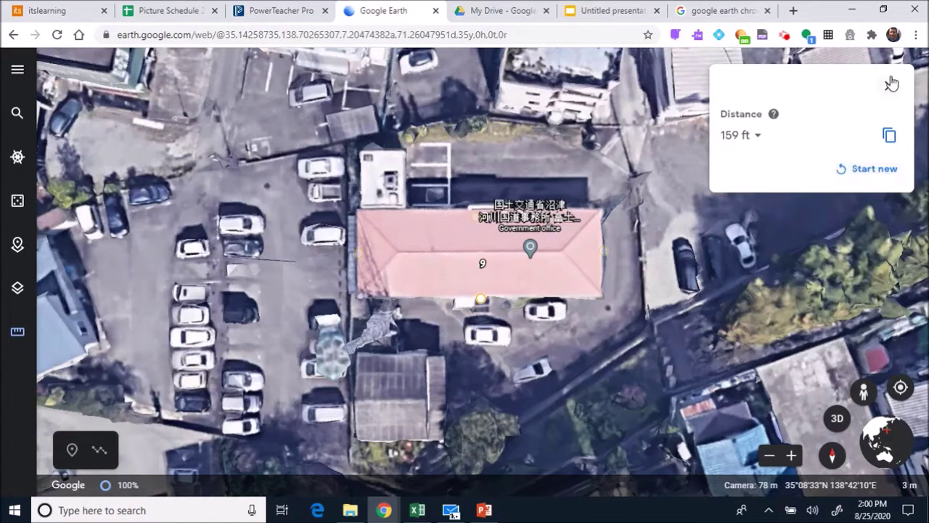
click(871, 173)
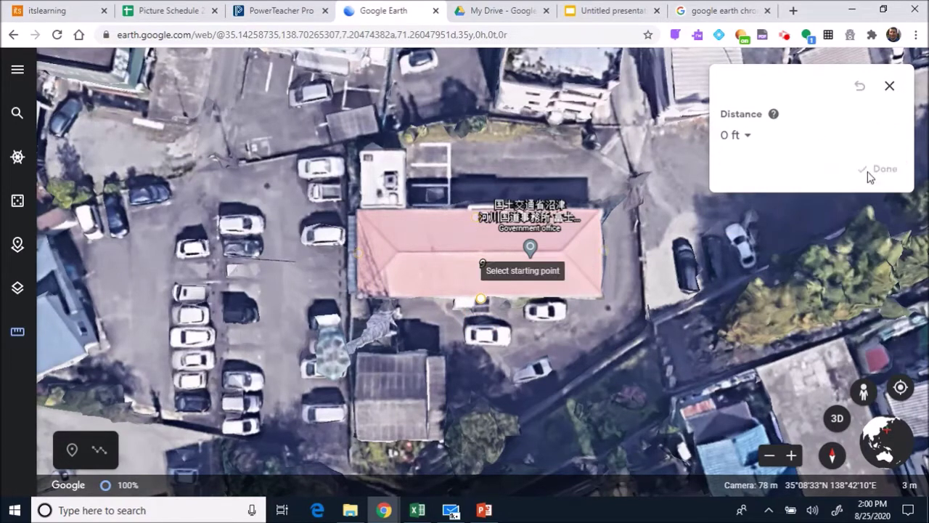
Step: Measure the length of the government office's pink roof between its short sides, and measure its width between its long sides
click(603, 251)
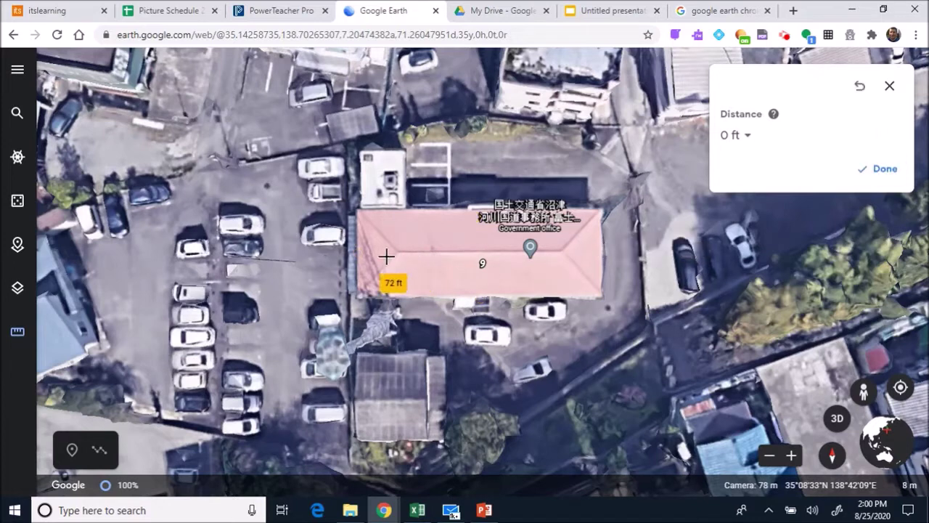
click(355, 253)
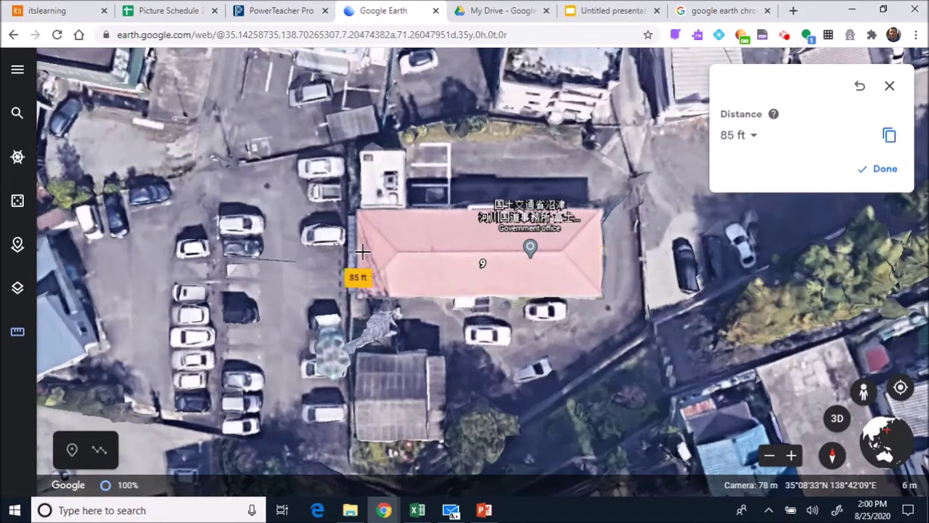
click(896, 177)
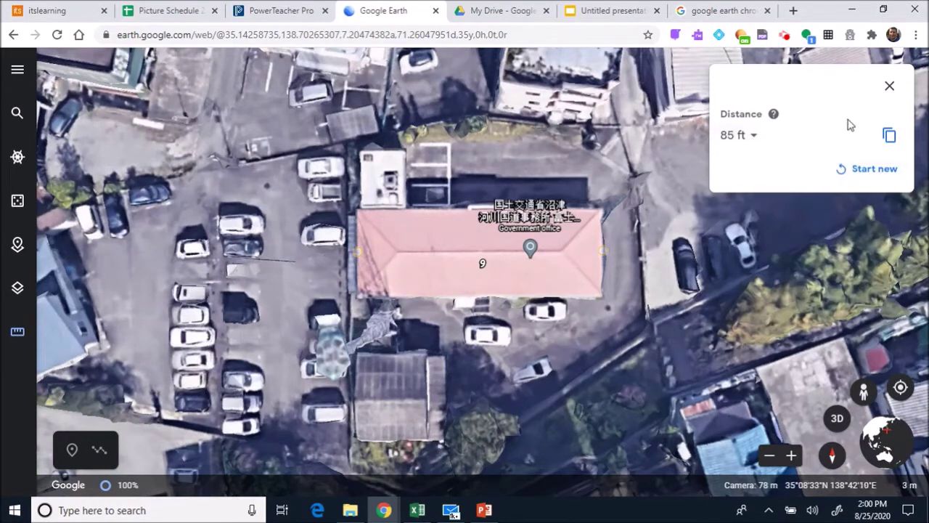
click(869, 169)
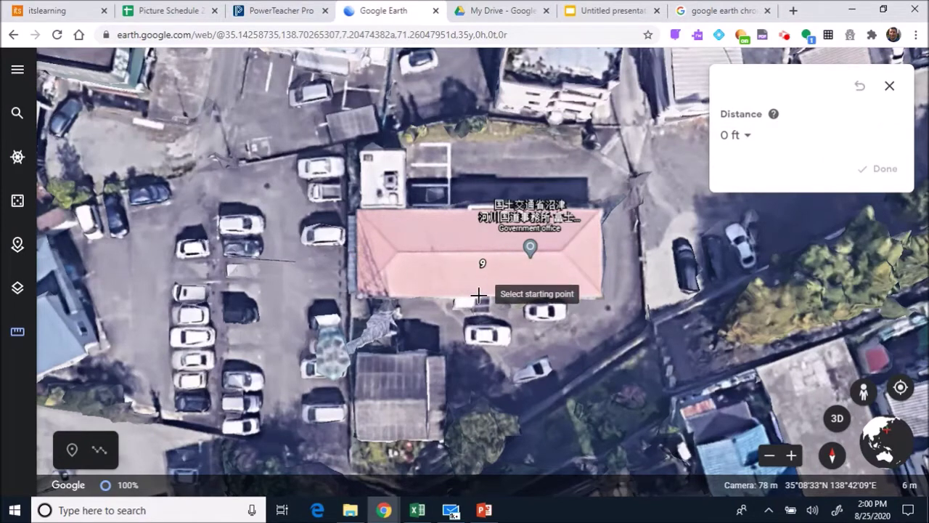
click(479, 299)
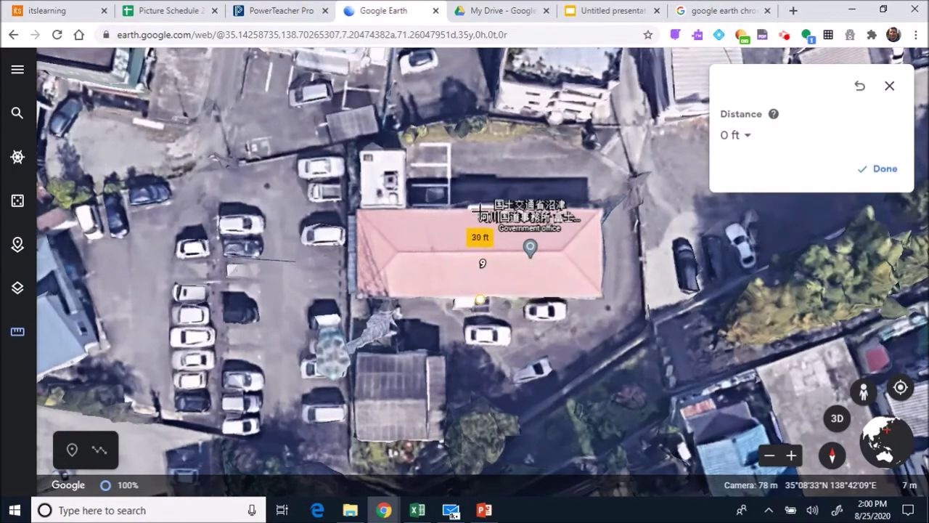
click(479, 211)
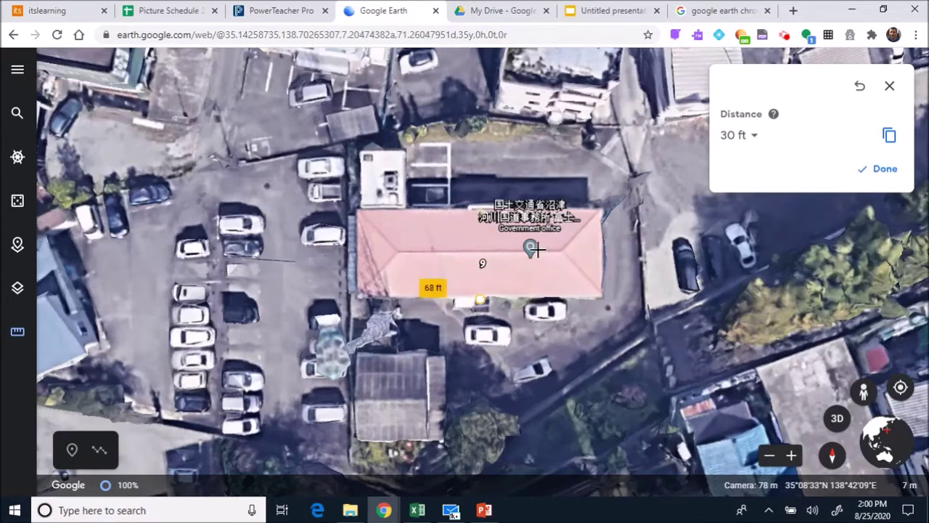
Step: Switch to the Google Slides presentation and enter "85 Feet by 30 Feet" in the body text of the cafe slide
click(610, 10)
click(574, 251)
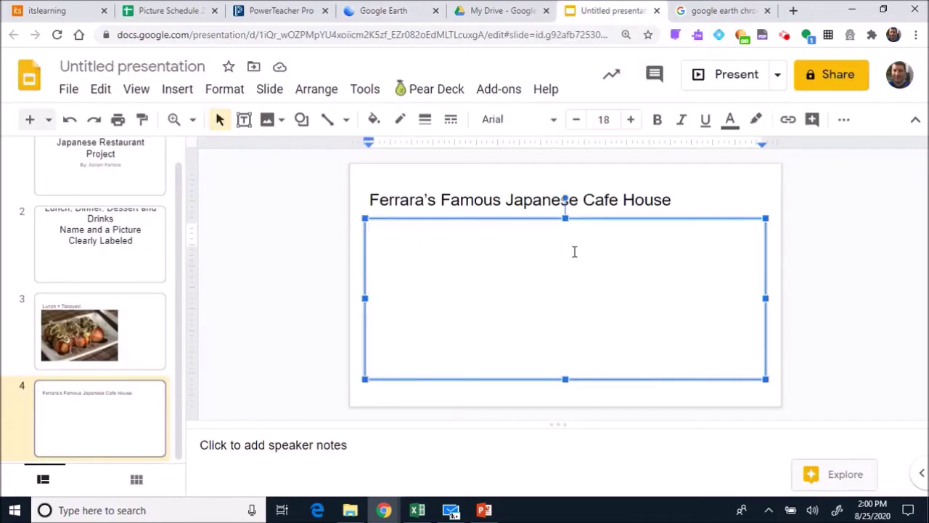
text(85 Fee)
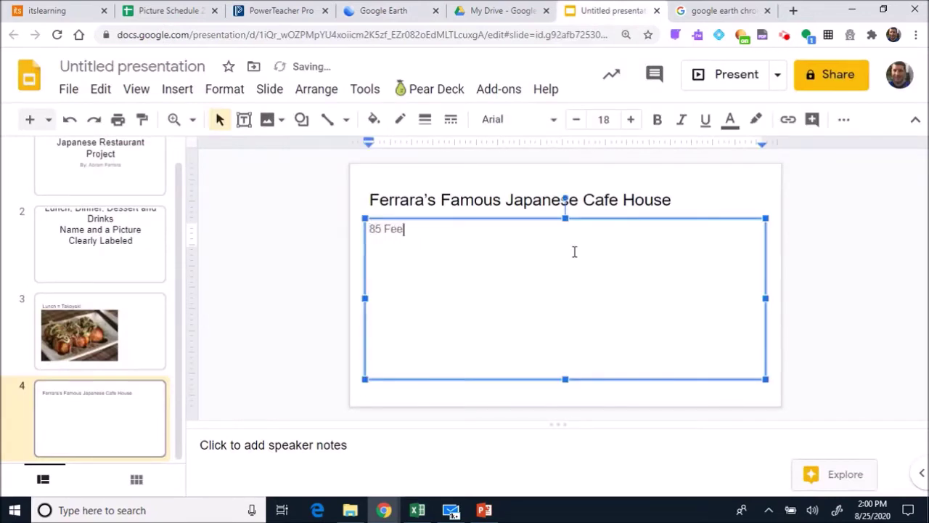
text(t by 30 Feet)
click(356, 313)
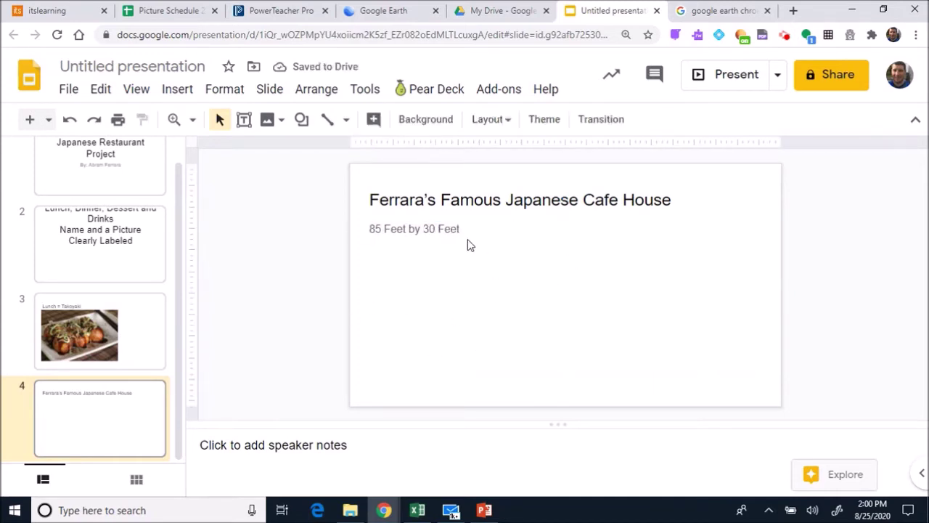
Step: Capture the Google Earth view of the measured building and paste the screenshot onto the cafe slide in Google Slides
click(388, 11)
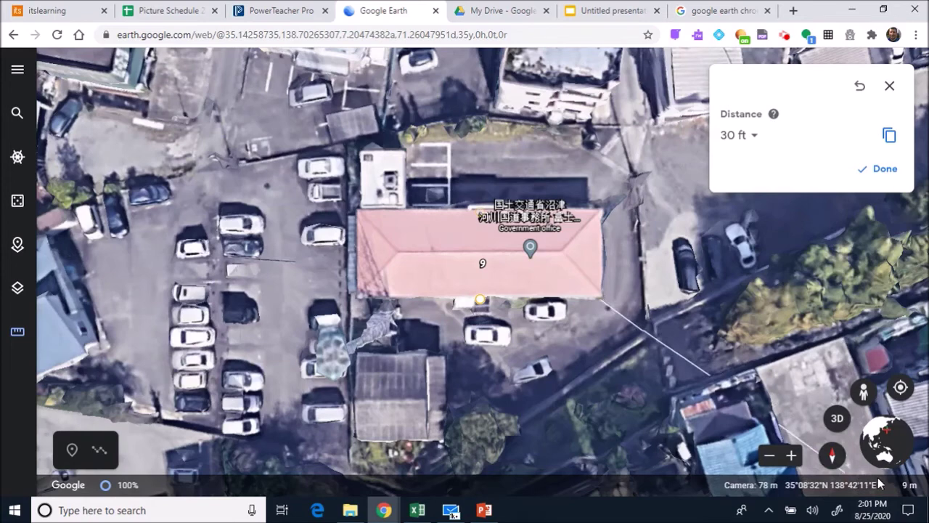
click(609, 11)
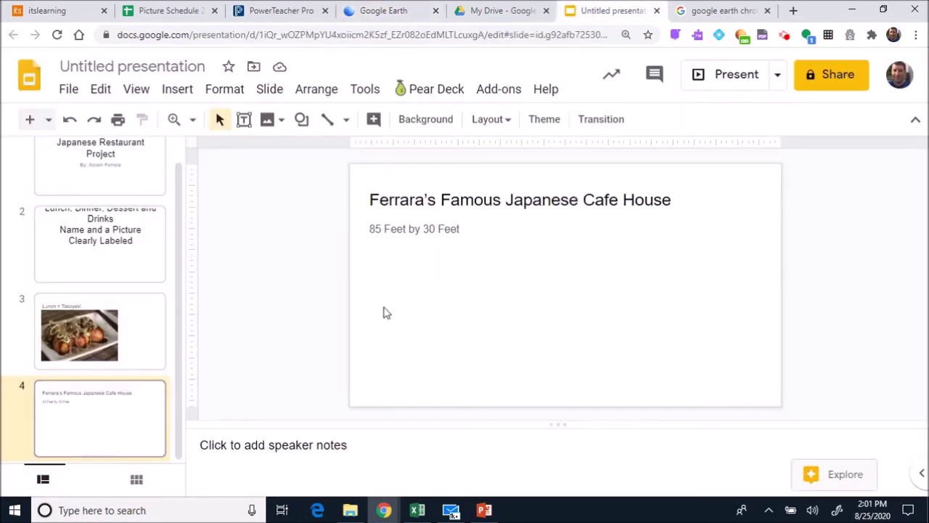
key(ctrl+v)
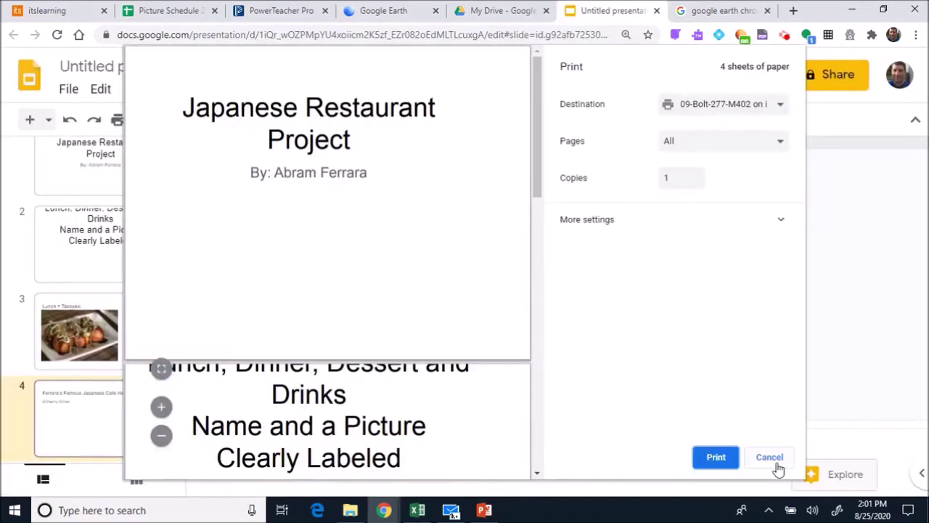
click(773, 461)
click(629, 298)
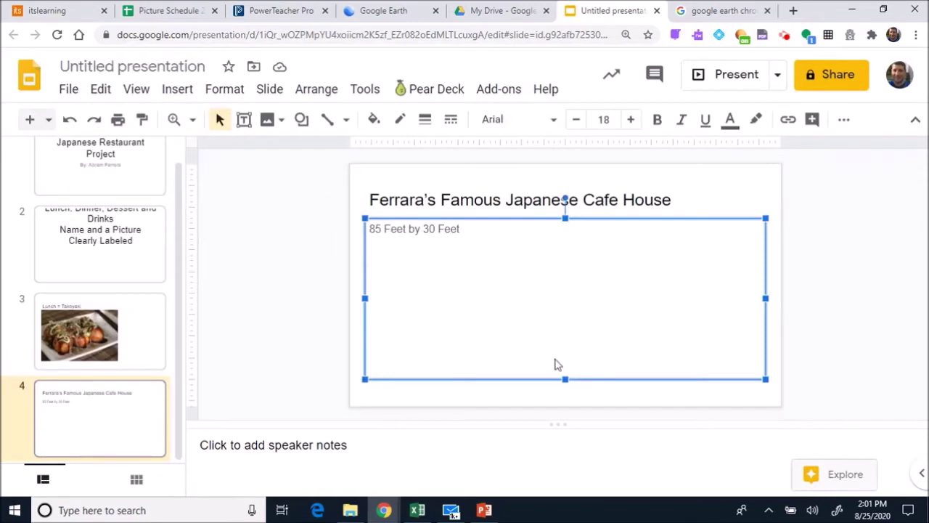
click(557, 409)
key(ctrl+v)
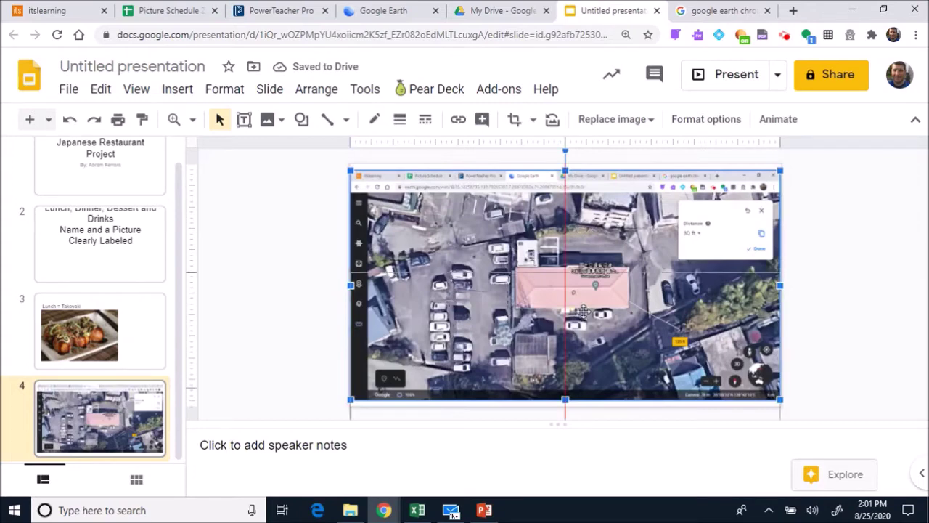
Step: Shrink the pasted map screenshot and place it in the slide's lower right corner, below the dimensions text
drag(582, 212, 587, 296)
drag(787, 249, 657, 277)
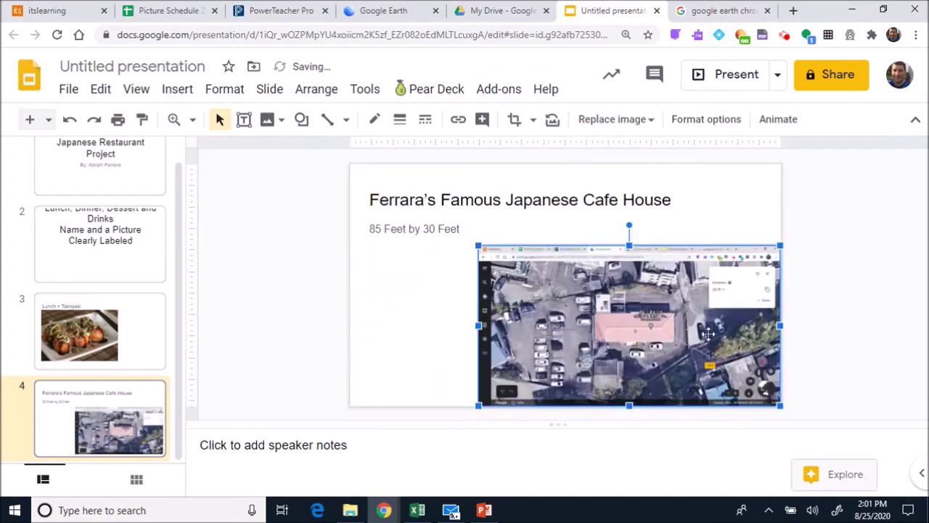
click(406, 315)
click(333, 314)
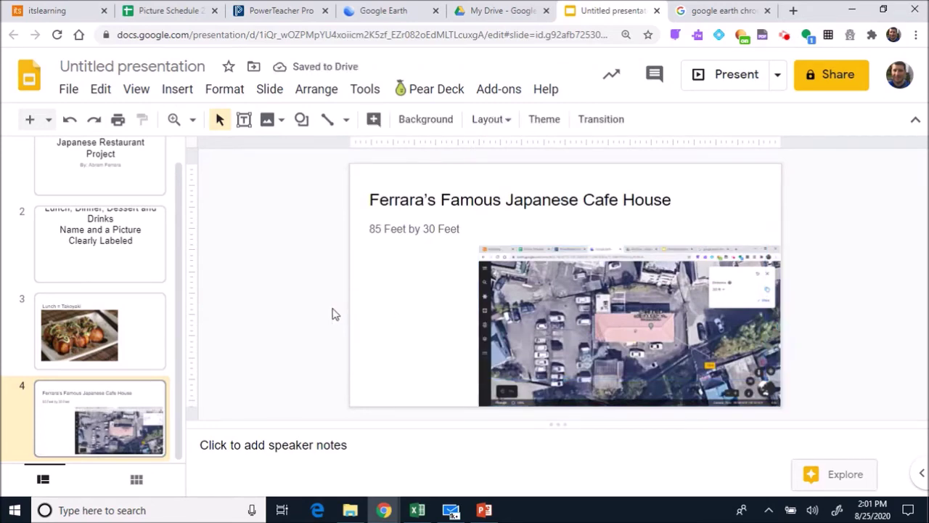
Step: Append ". ctrl + block with II" to the dimensions line in the cafe slide's body text
click(431, 278)
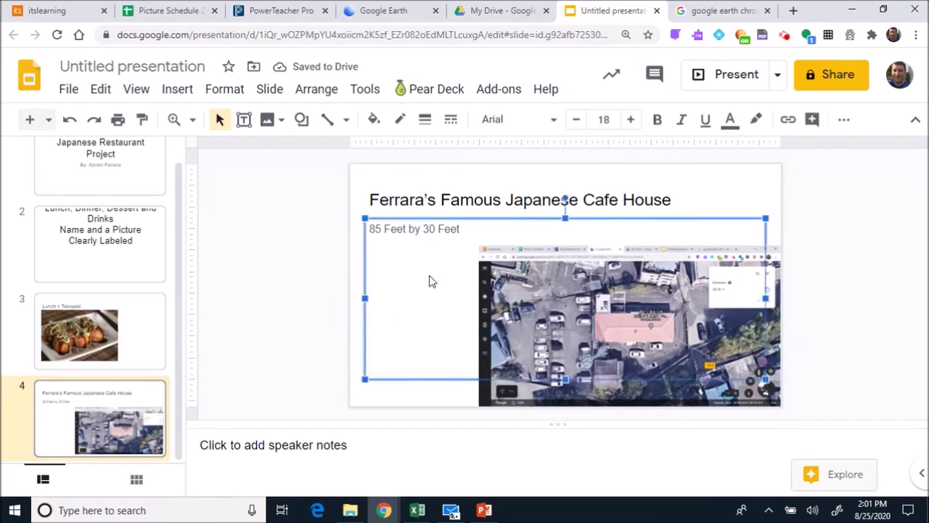
click(482, 229)
text(. )
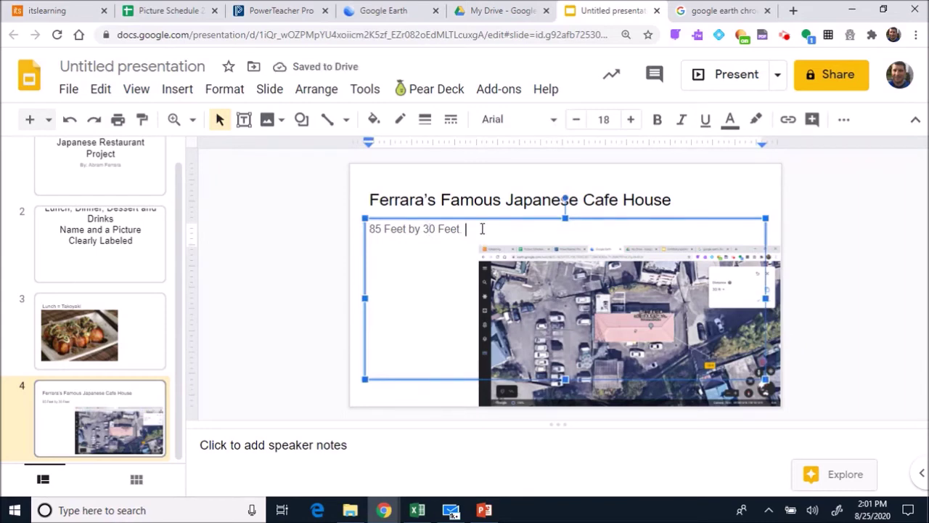
text(ctrl)
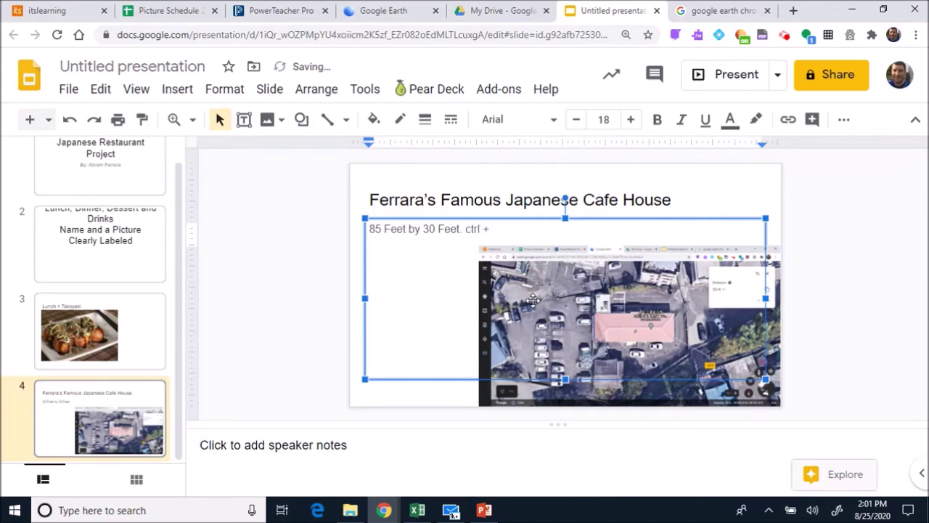
text( + block with ll)
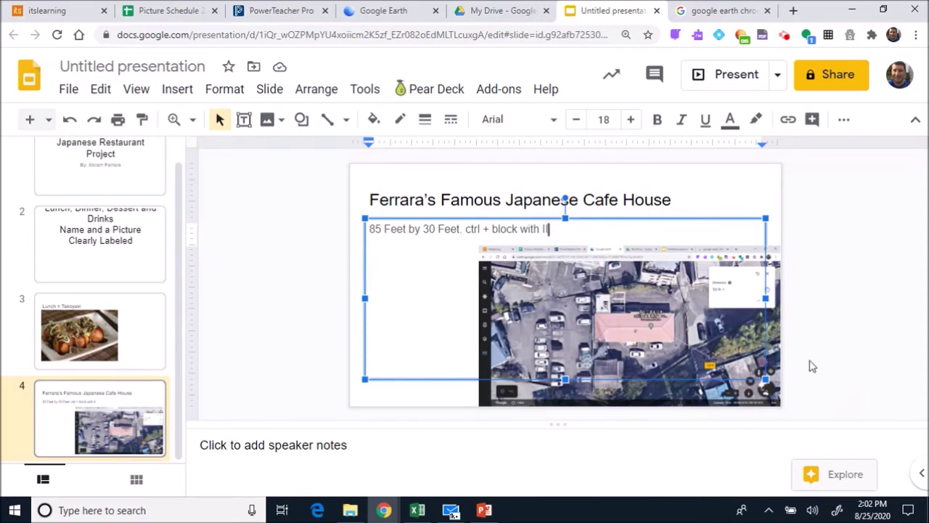
Step: Add a second line reading "Ctrl + V" below the dimensions line in the body text
key(Return)
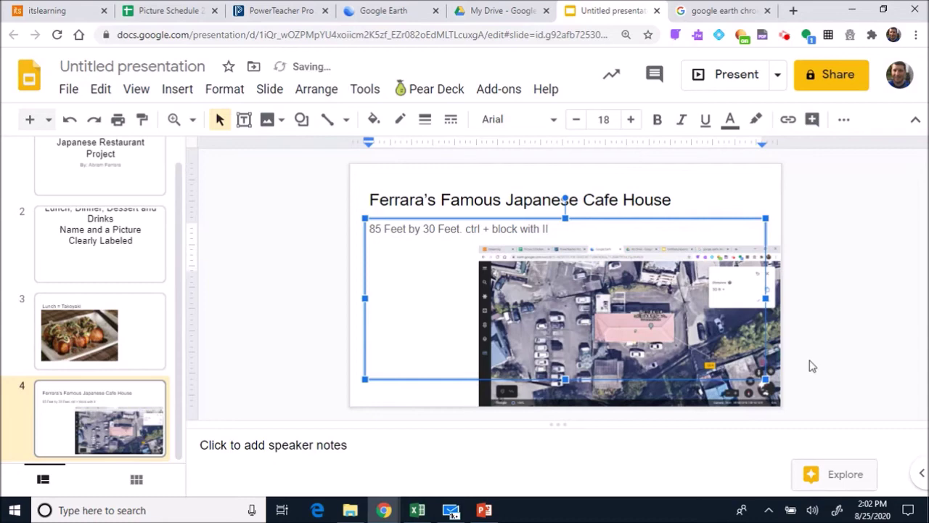
text(ctrk )
text(l )
text(+ V)
click(408, 398)
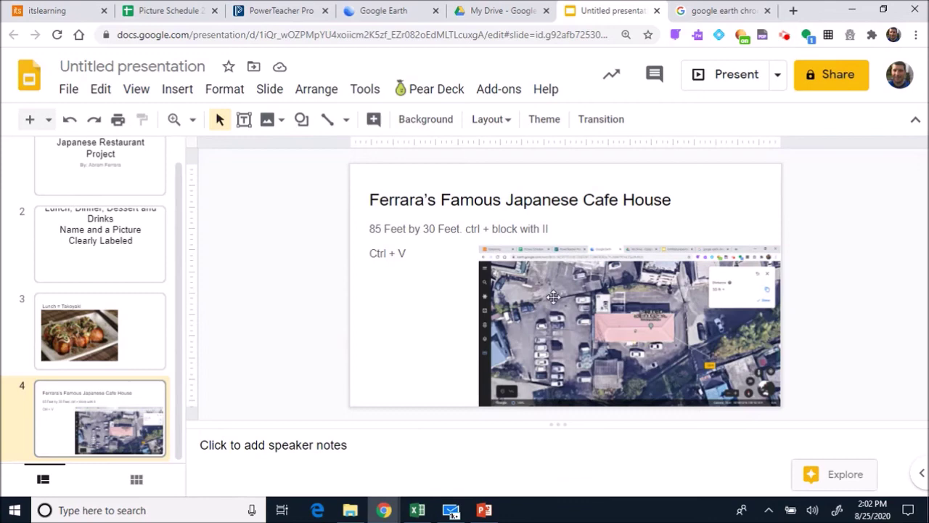
Step: Add a third line reading "Label famous landmark" below the "Ctrl + V" line
click(434, 252)
key(Return)
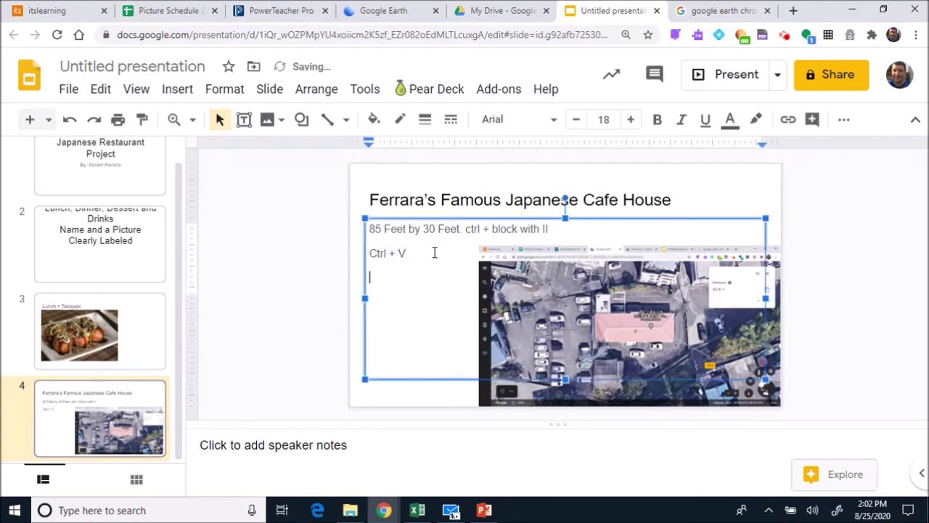
text(Label famous landmark)
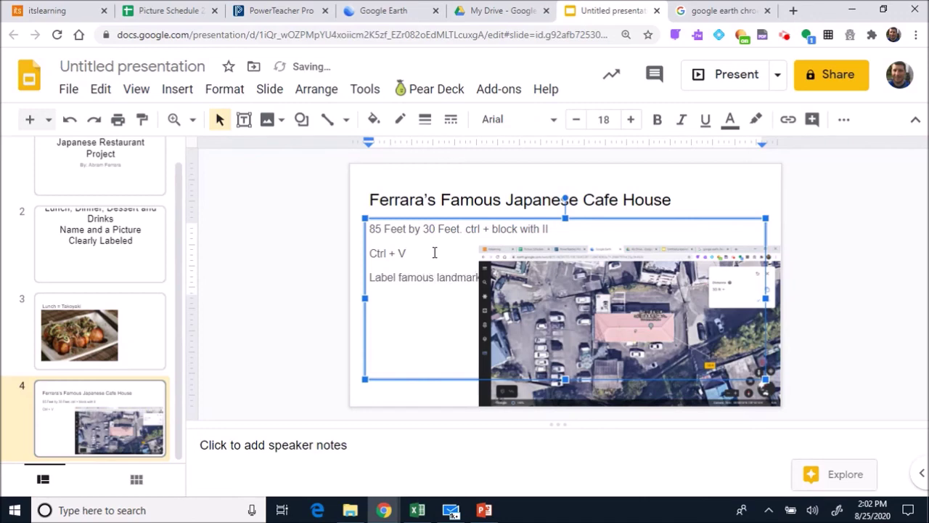
click(358, 350)
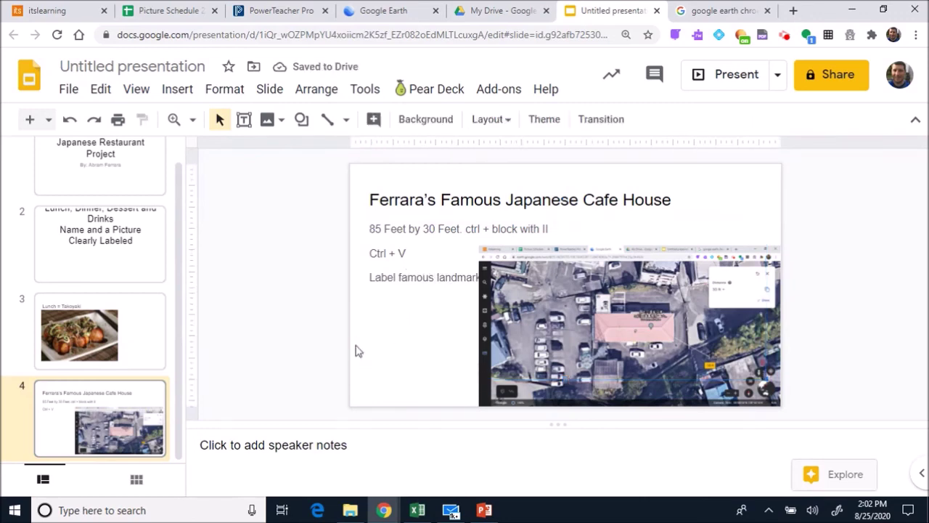